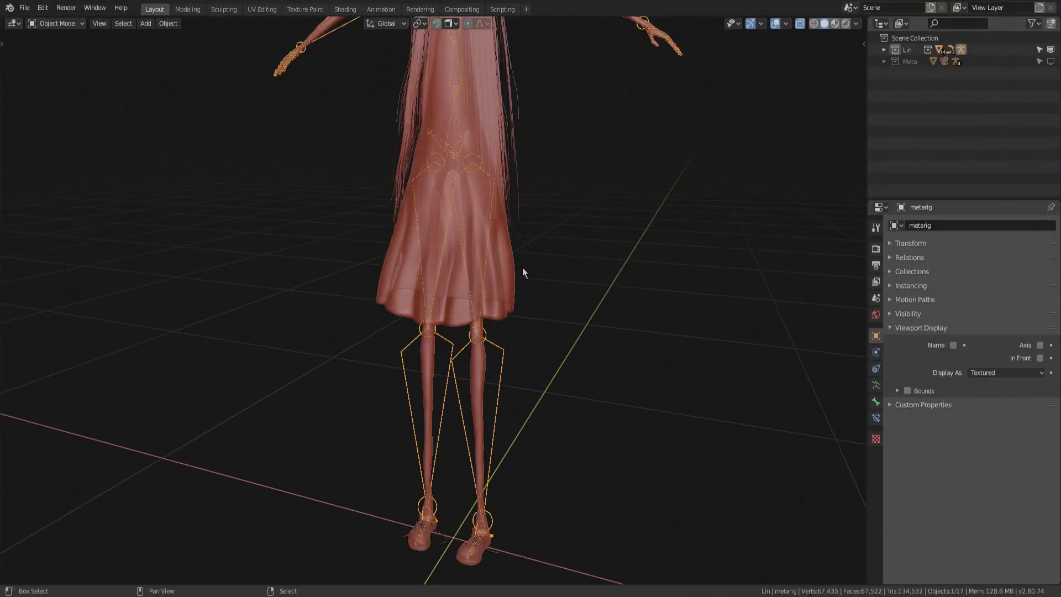
- Use Rigify Buttons in the Object Data tab to generate the control rig 'rig' from the Lin metarig
middle_click_drag(522, 268, 483, 268)
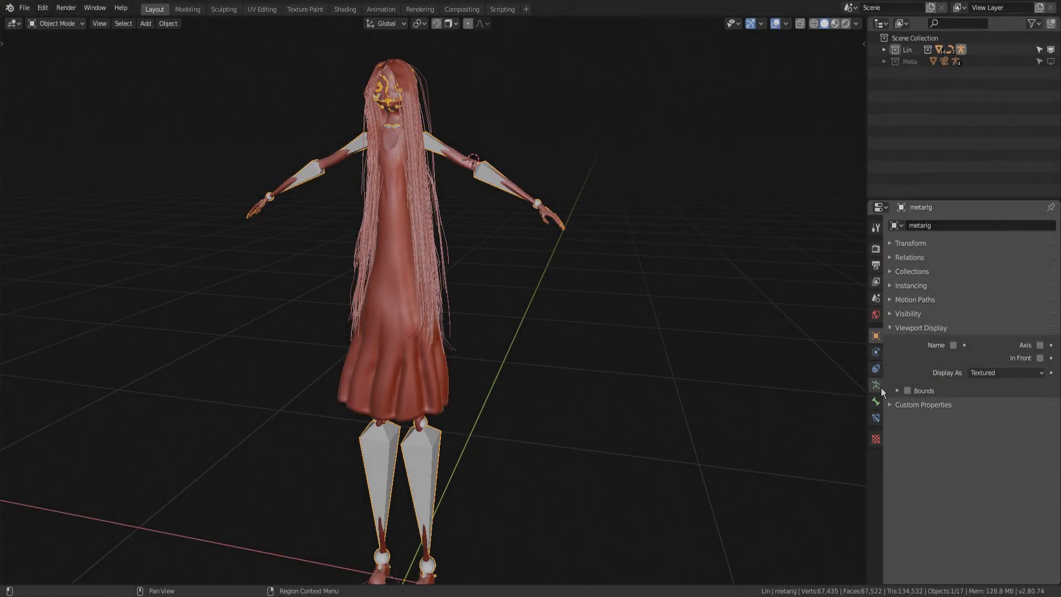
left_click(879, 386)
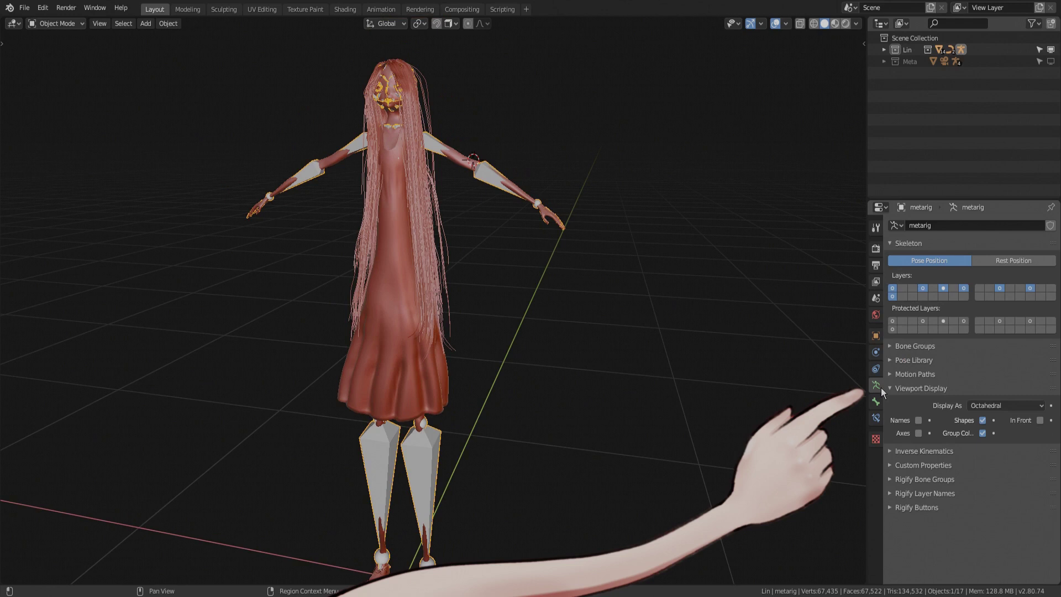
left_click(914, 509)
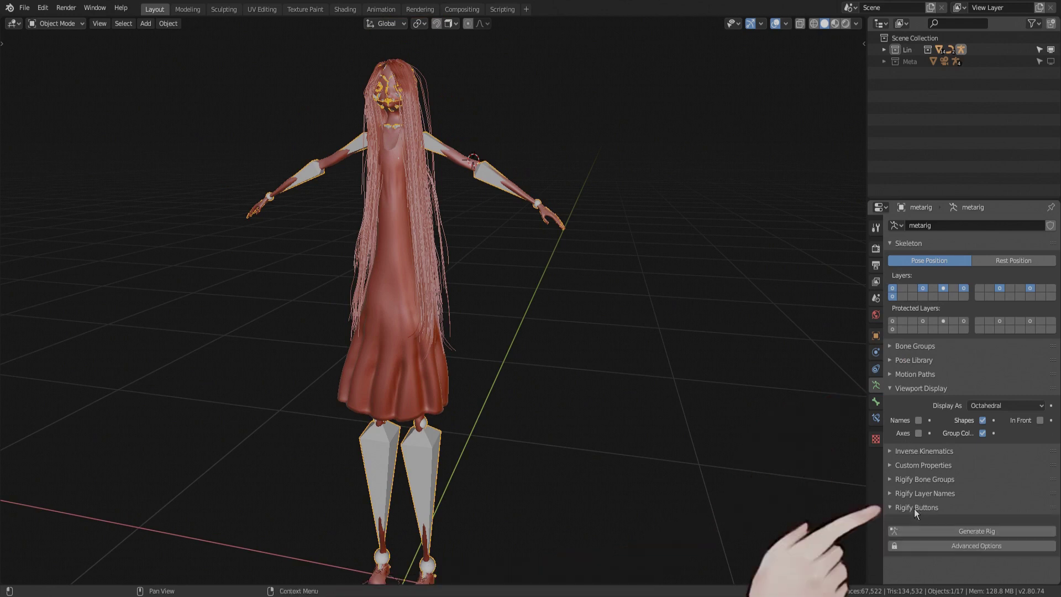
left_click(946, 531)
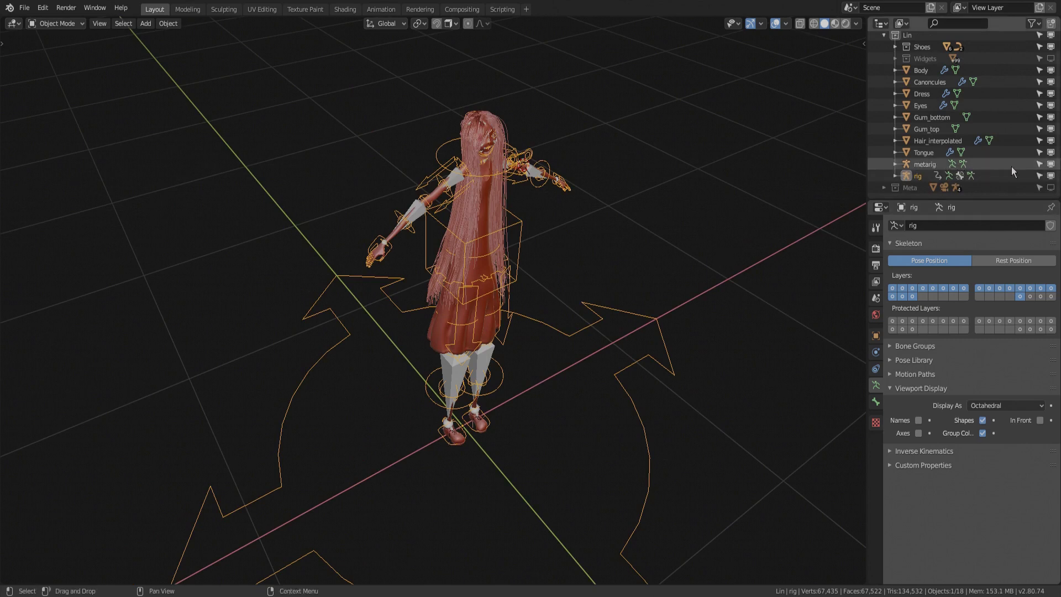
- Hide the metarig and zoom a front view in on the torso and upper arm
left_click(1051, 168)
key("KP_1")
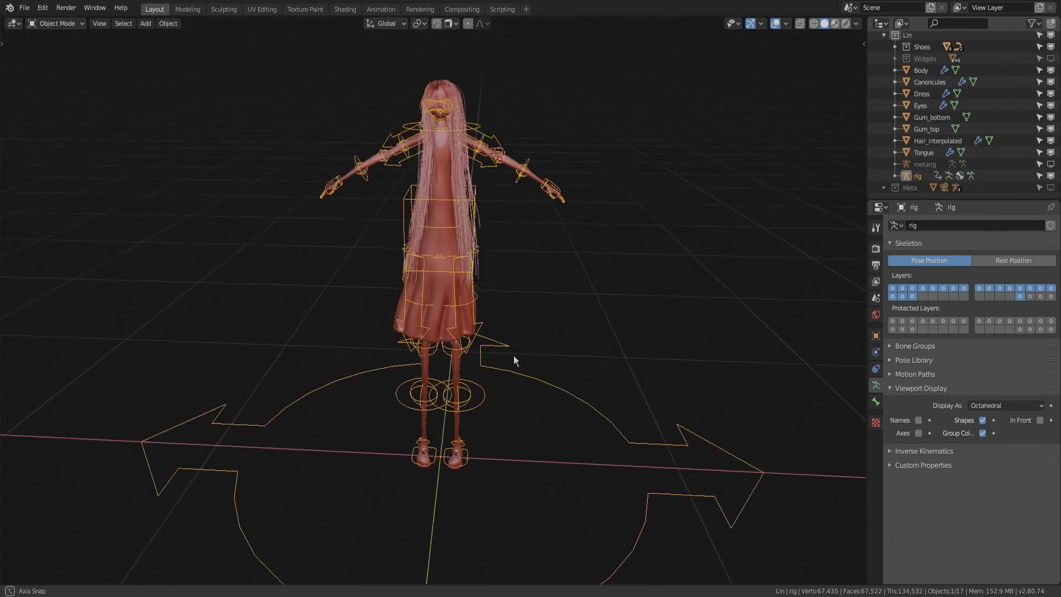
scroll(513, 355, "up", 5)
scroll(526, 165, "up", 3)
middle_click_drag(539, 226, 516, 132, "shift")
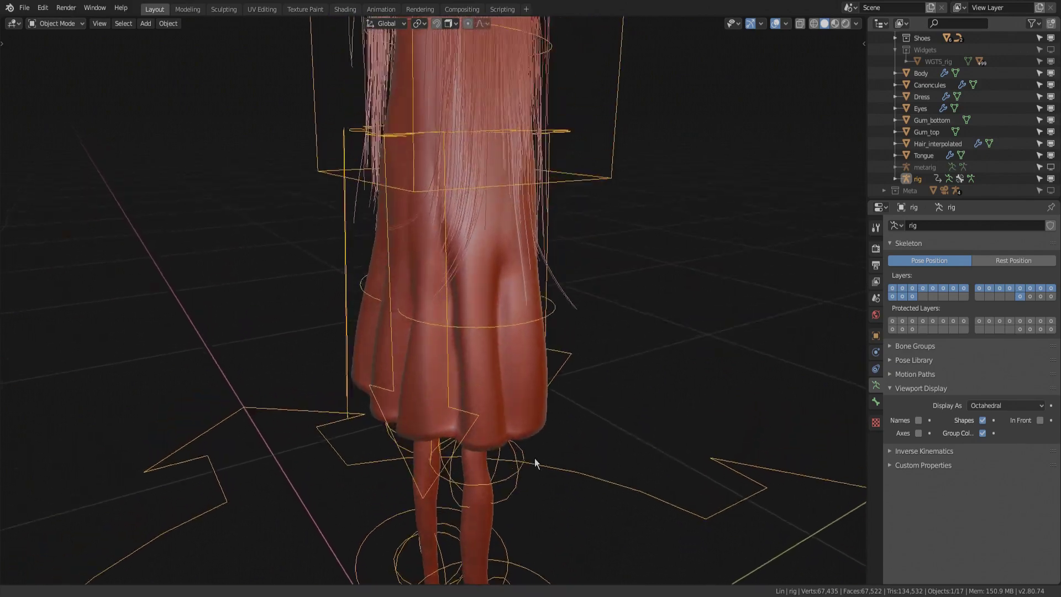
scroll(517, 133, "up", 3)
middle_click_drag(403, 223, 542, 376, "shift")
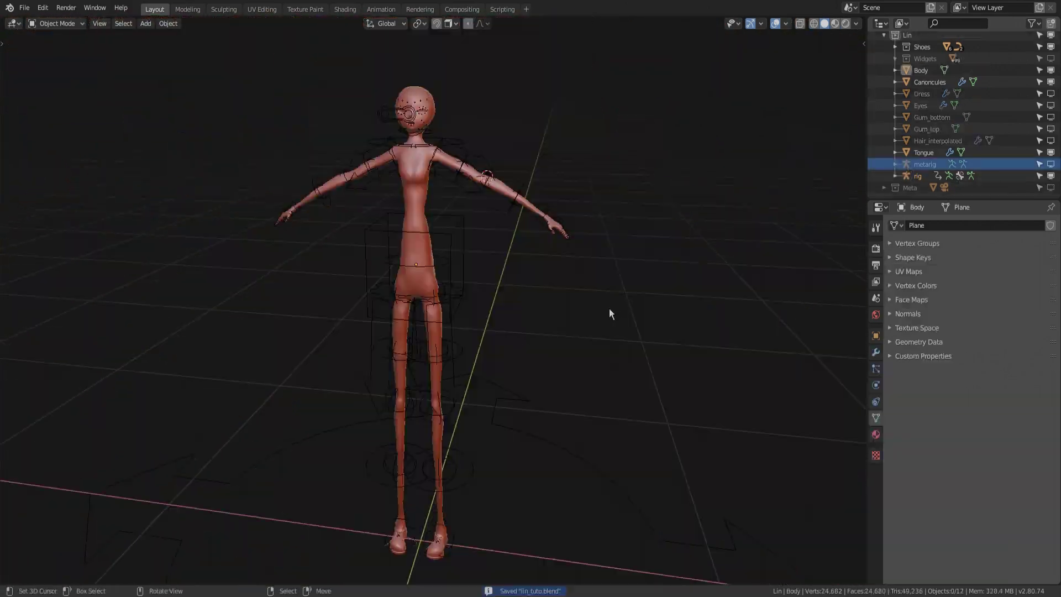
- Select the Body mesh, then the rig as active, and bring up the parenting menu
left_click(499, 188)
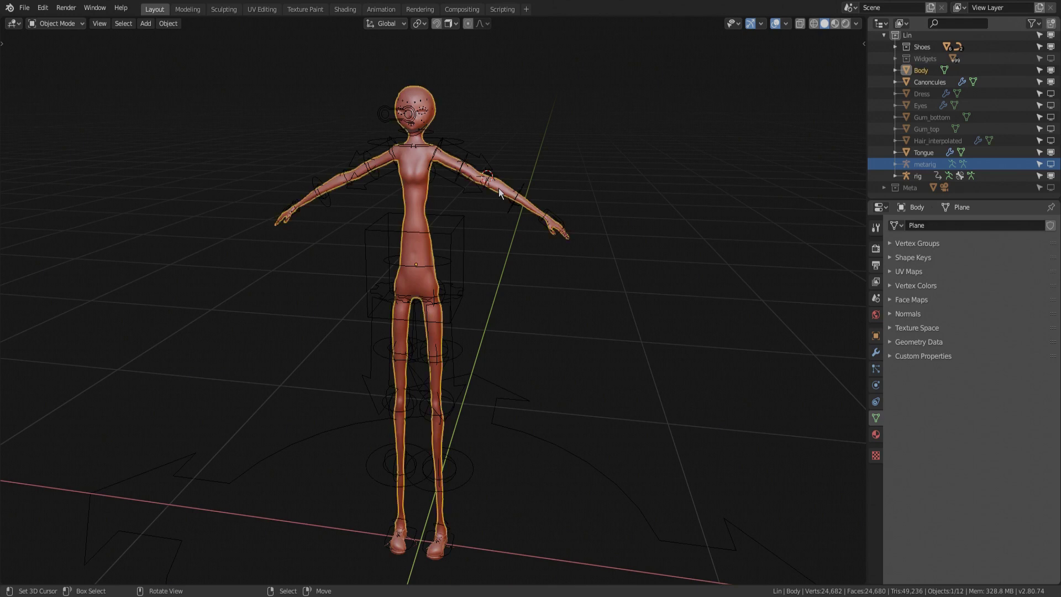
left_click(470, 160, "shift")
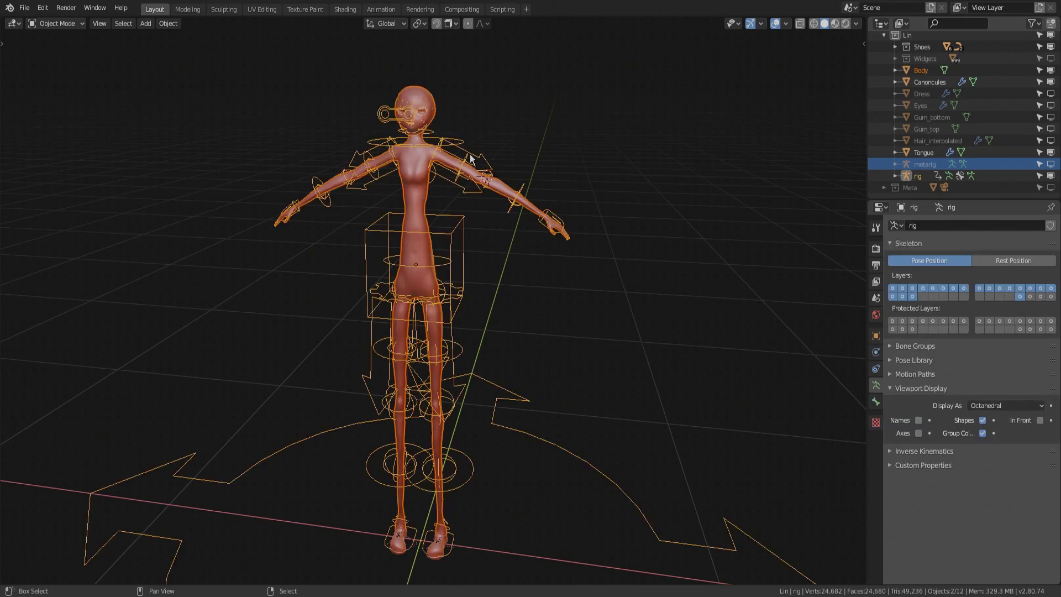
key("ctrl+p")
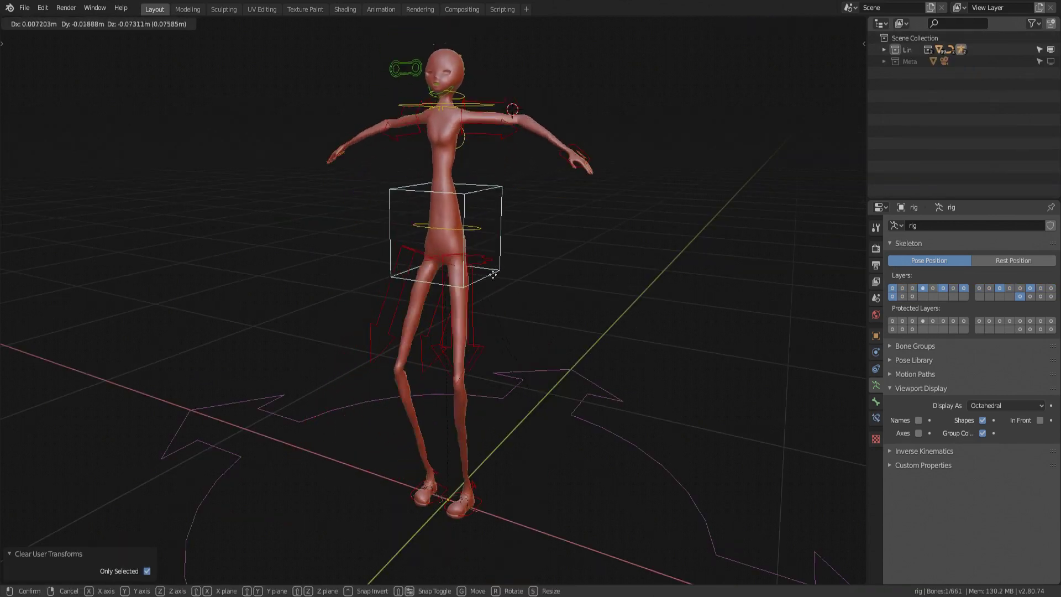
- Test the bind by rotating the torso and chest controls around X
left_click(498, 249)
key("r")
key("x")
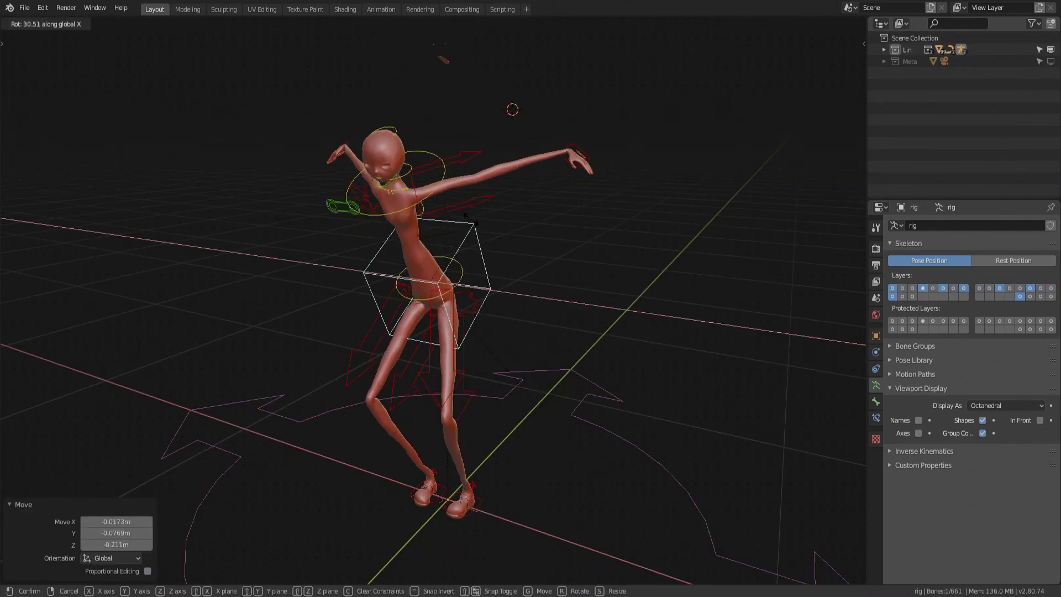
left_click(469, 278)
key("r")
key("x")
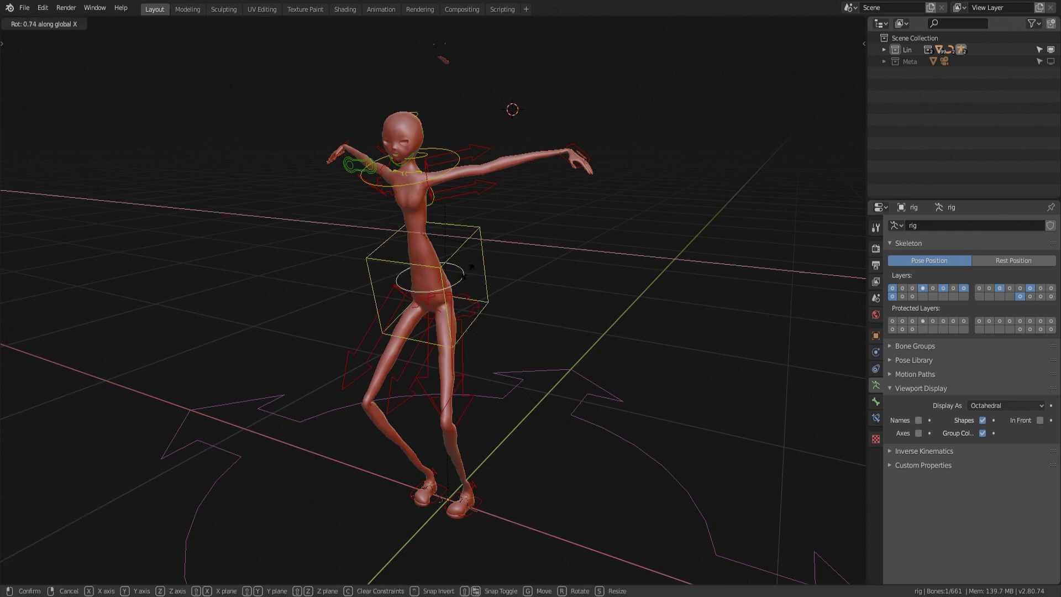
key("Escape")
left_click(435, 164)
key("r")
key("x")
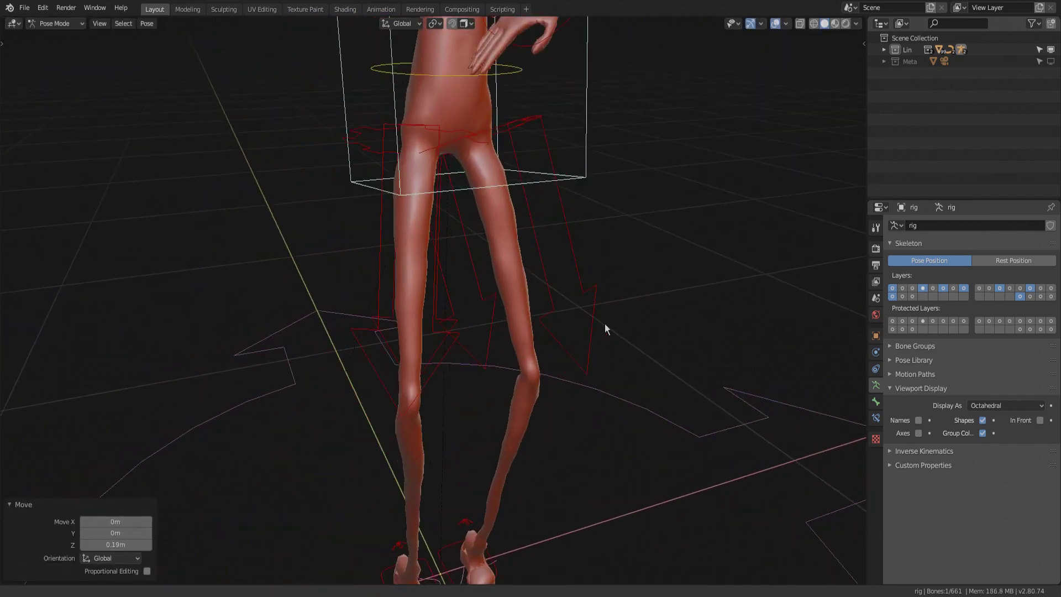
mouse_move(605, 324)
middle_mouse_down()
mouse_move(761, 280)
mouse_move(664, 307)
middle_mouse_up()
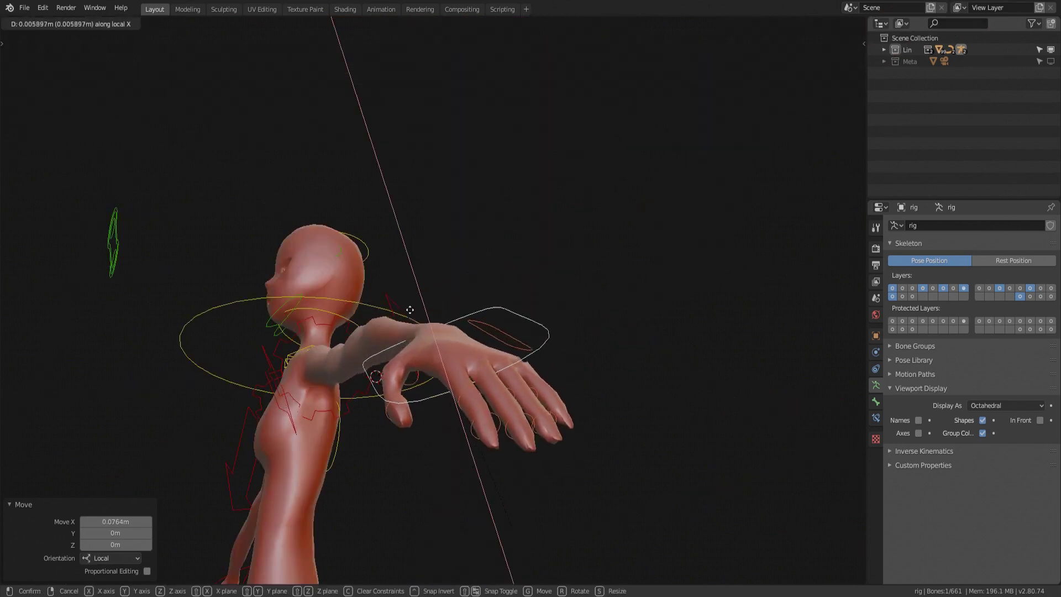
- Move the hand, circle it in red, and bend a finger control around X
left_click(372, 78)
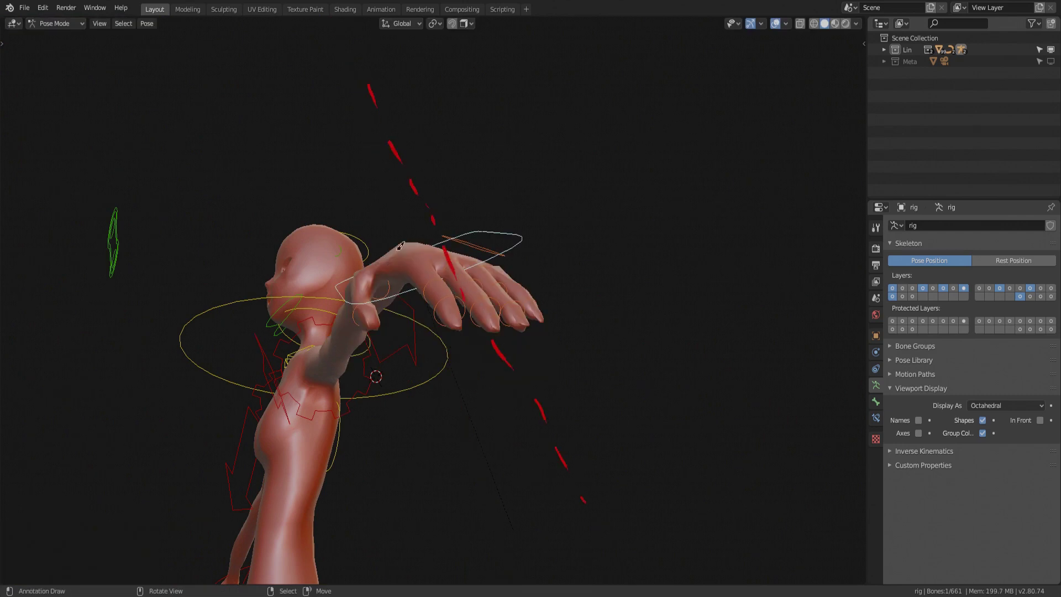
left_click_drag(400, 246, 500, 249)
left_click_drag(489, 285, 401, 243)
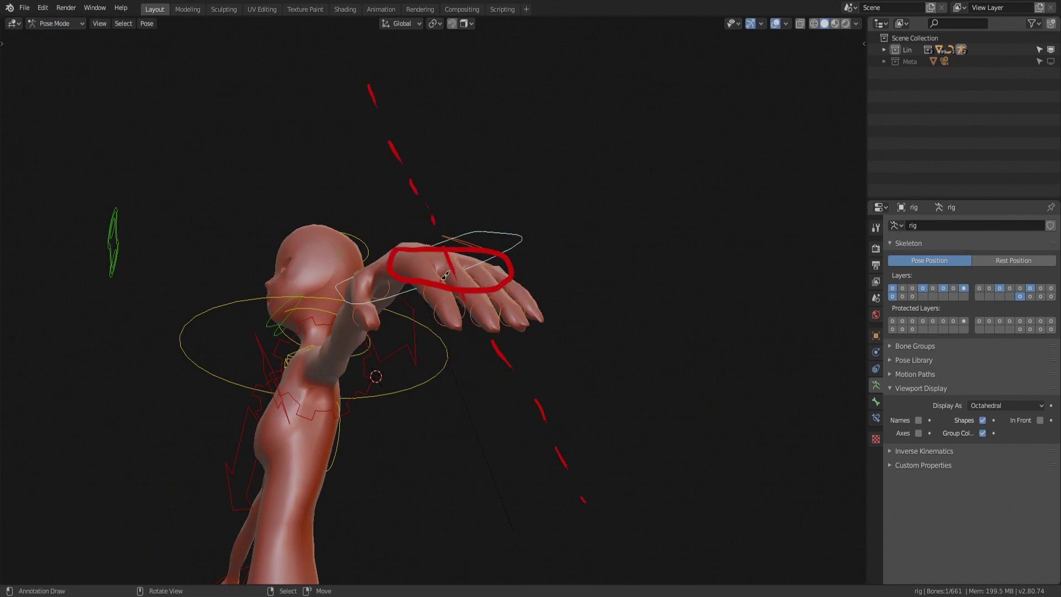
mouse_move(445, 274)
left_mouse_down()
mouse_move(432, 443)
mouse_move(462, 416)
left_mouse_up()
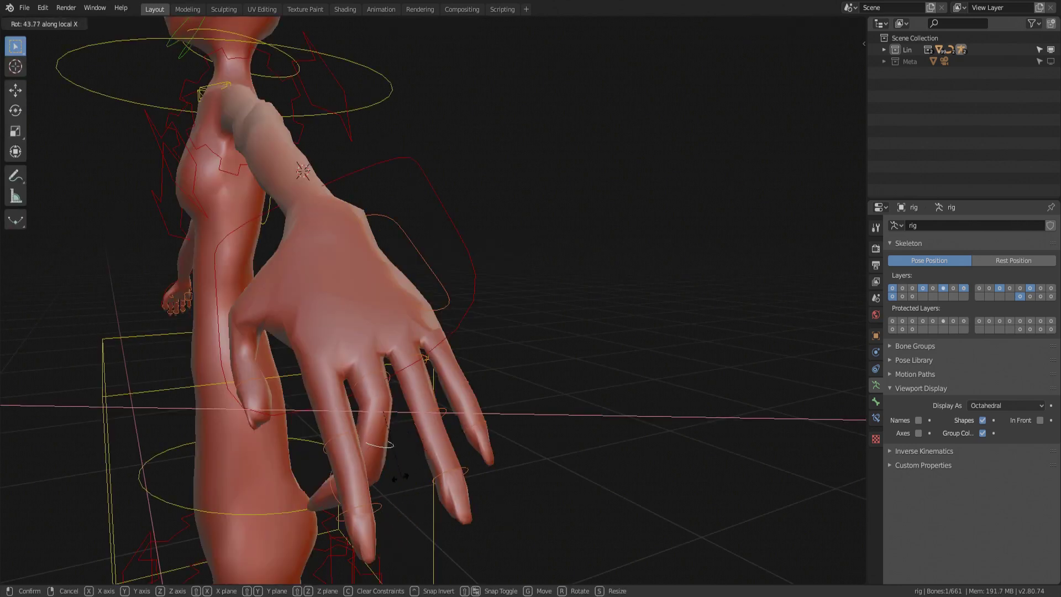
left_click(386, 482)
key("r")
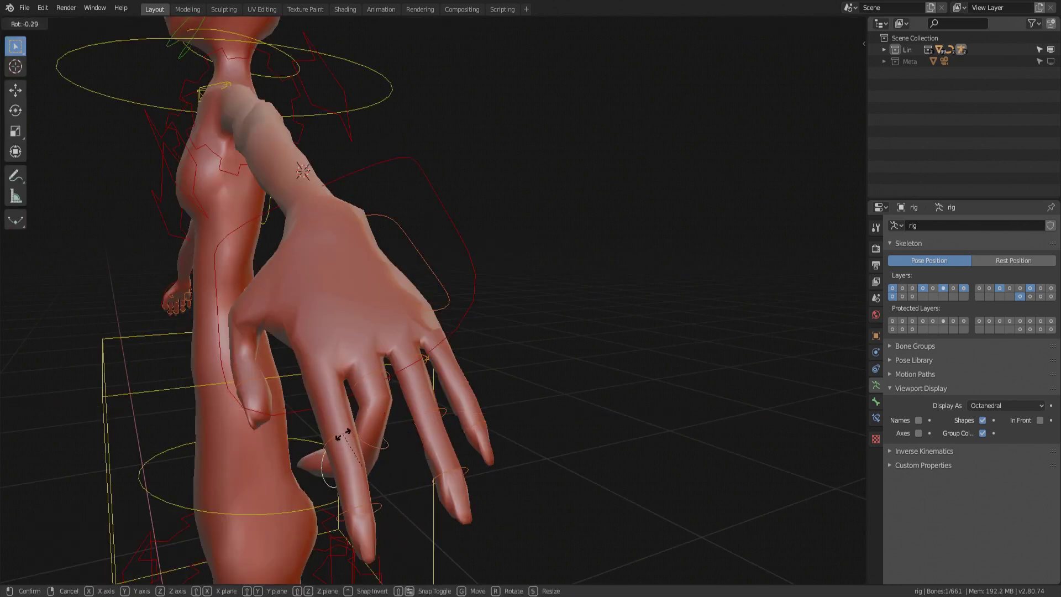
key("x")
key("x")
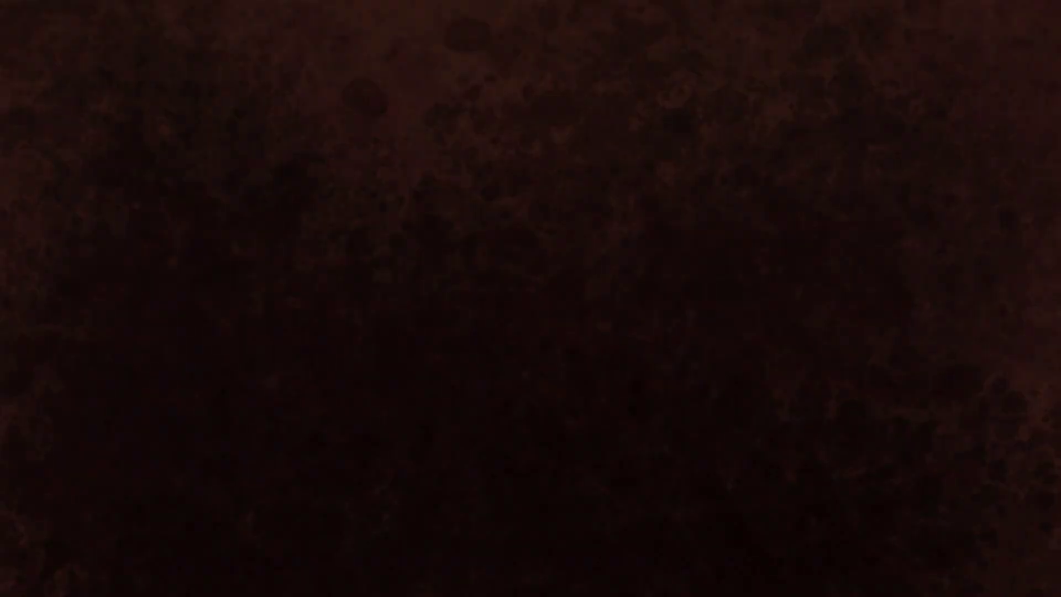
- Hide the control rig, show the metarig, and put the metarig into Pose Mode
key("ctrl+Tab")
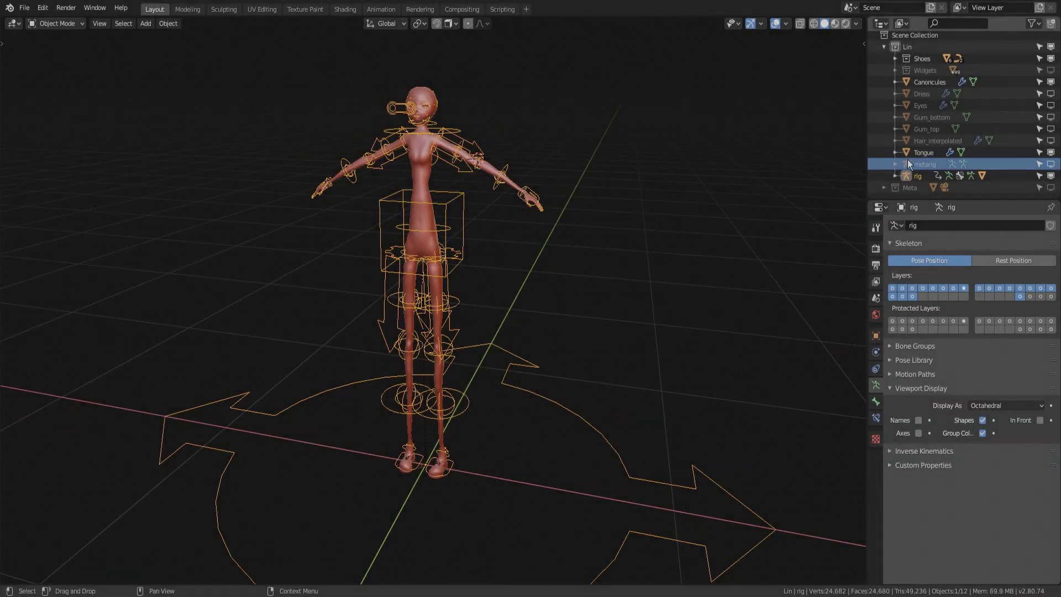
left_click(1051, 175)
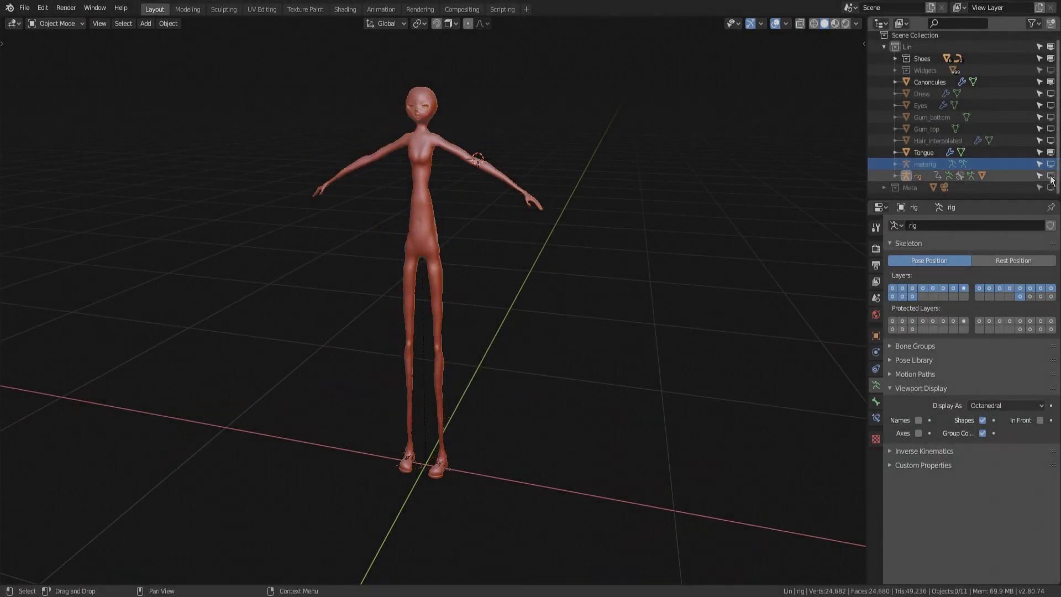
left_click(1051, 164)
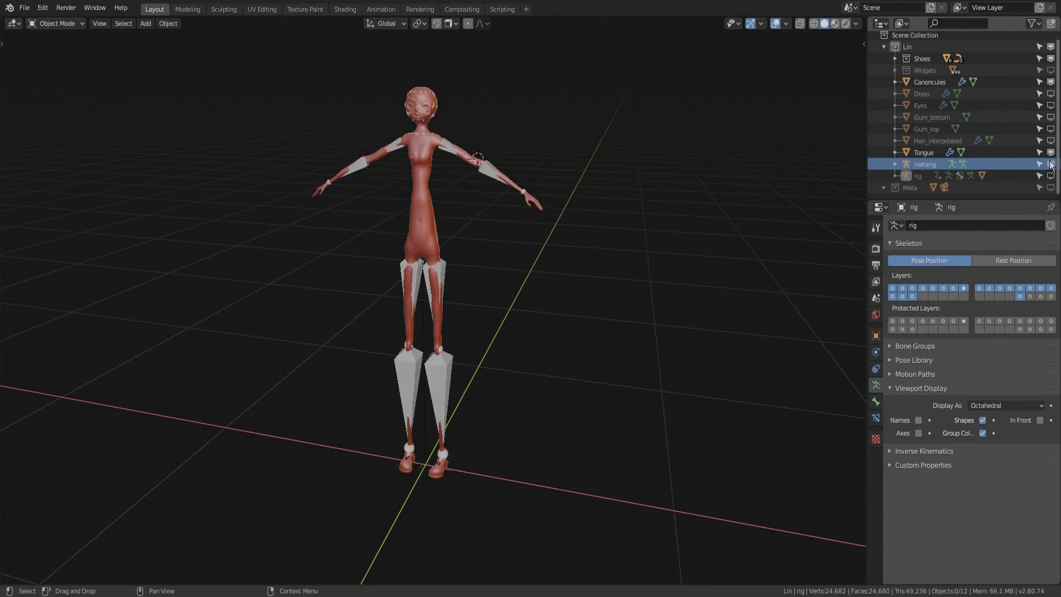
left_click(1007, 161)
key("ctrl+Tab")
- Zoom in on the legs and select the thigh.L and thigh.R bones
scroll(508, 280, "up", 4)
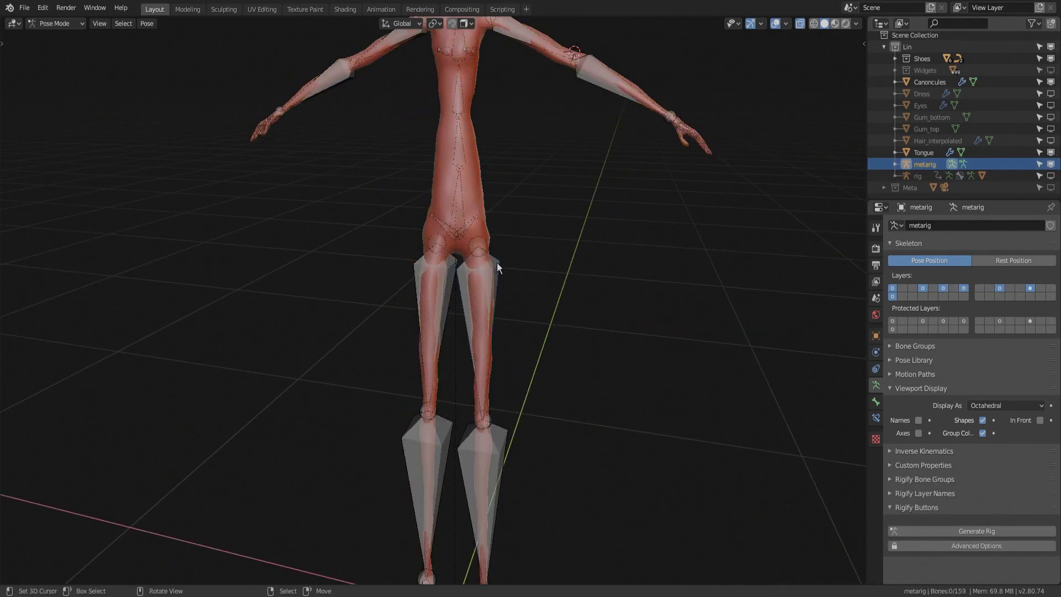
mouse_move(519, 302)
middle_mouse_down("shift")
mouse_move(520, 254)
mouse_move(502, 289)
middle_mouse_up("shift")
scroll(520, 253, "up", 2)
left_click(486, 175)
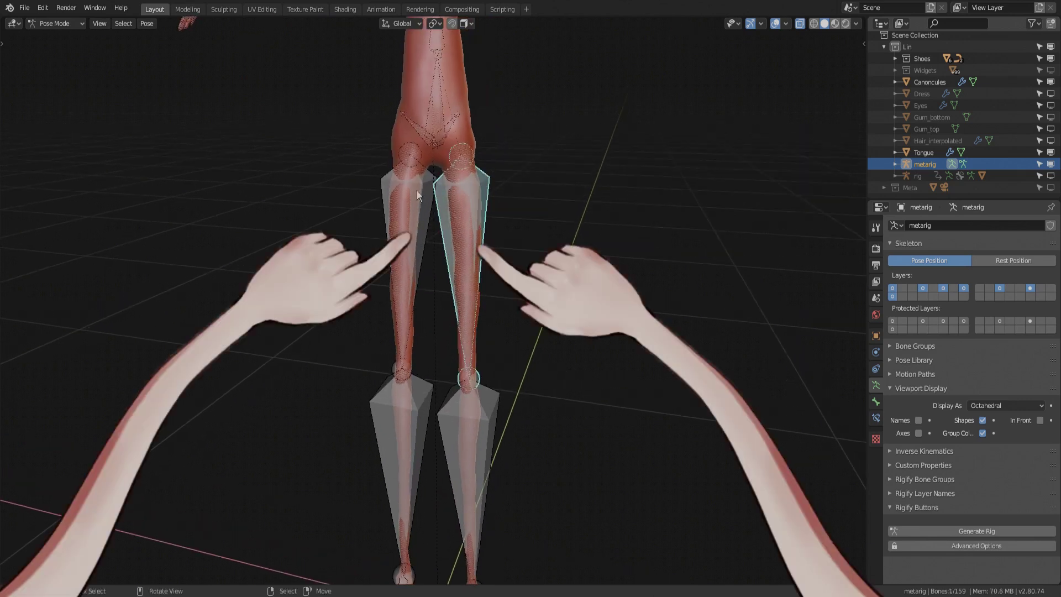
left_click(398, 184)
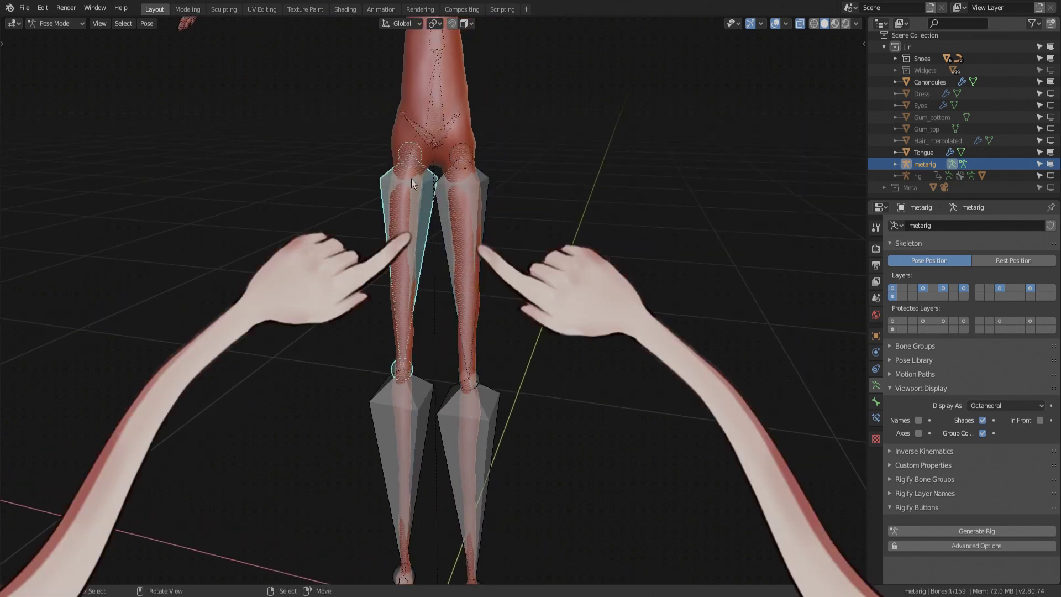
- In Bone properties > Rigify Type, set Rotation Axis to X manual for thigh.L and thigh.R
left_click(490, 185)
left_click(875, 402)
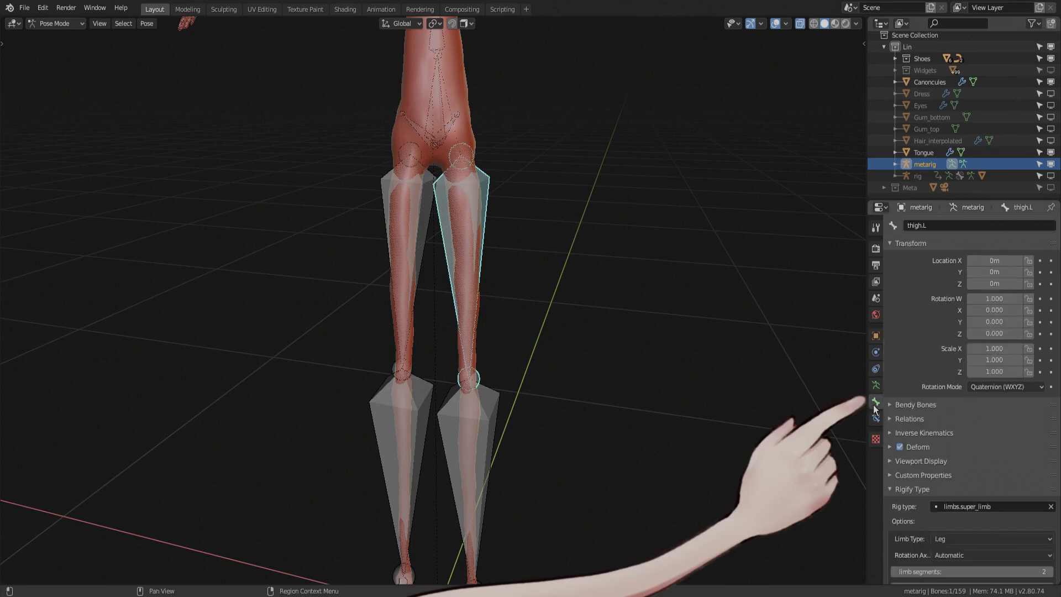
scroll(904, 423, "down", 3)
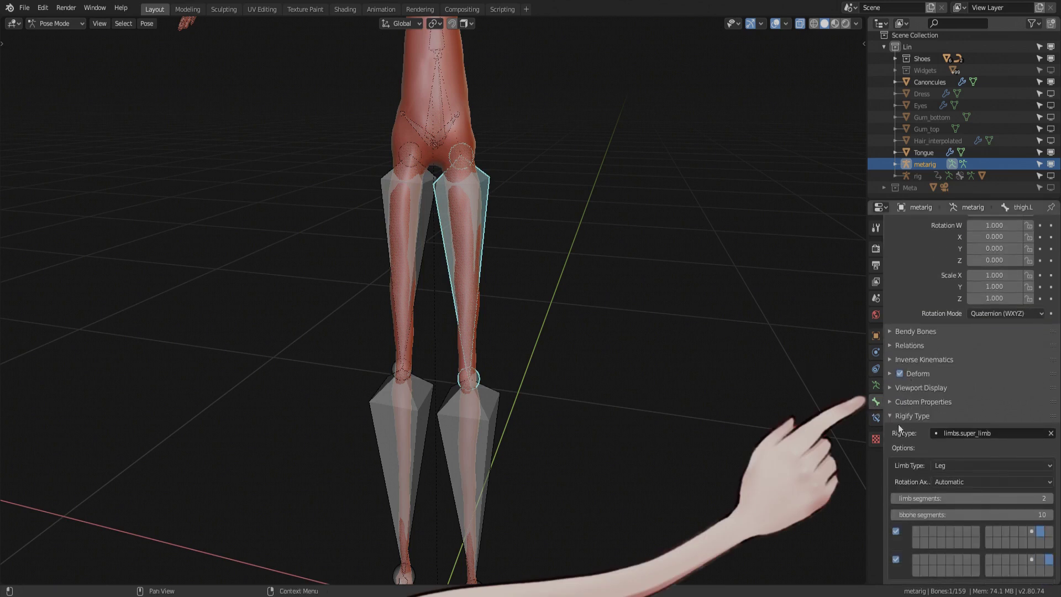
left_click(940, 483)
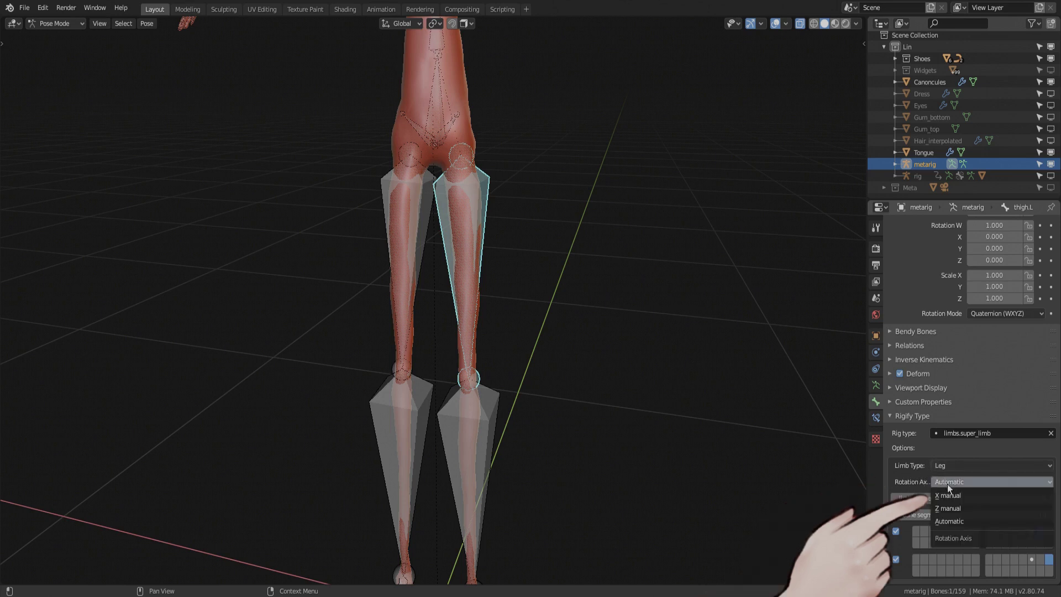
left_click(953, 496)
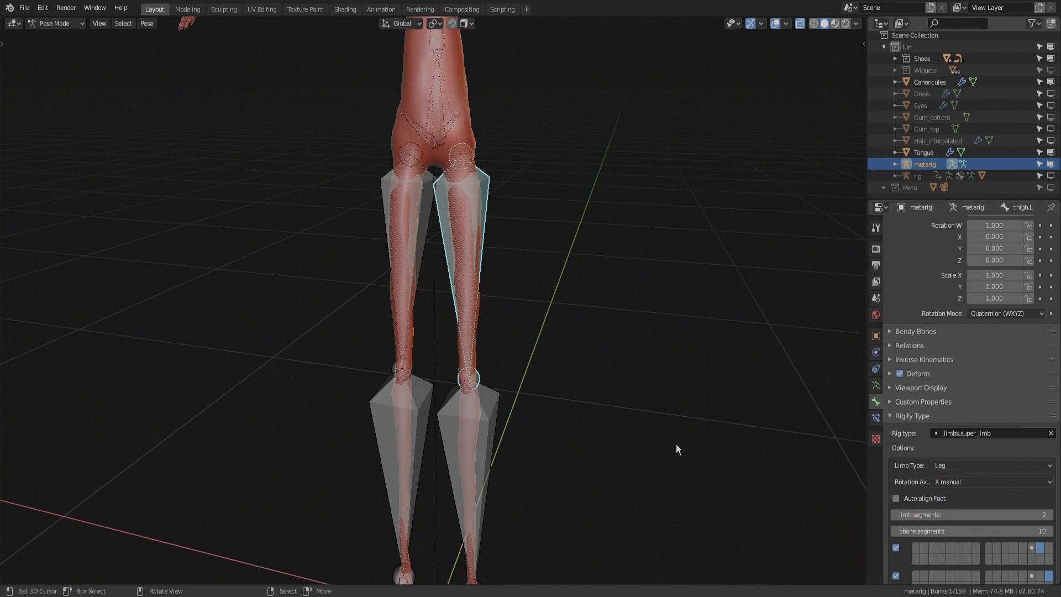
left_click(387, 190)
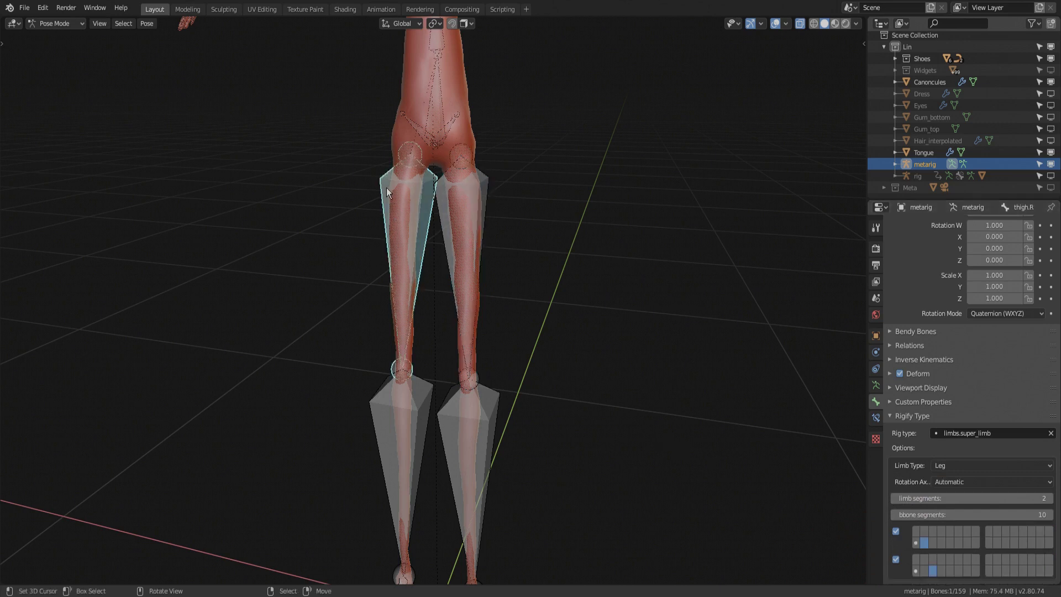
left_click(952, 483)
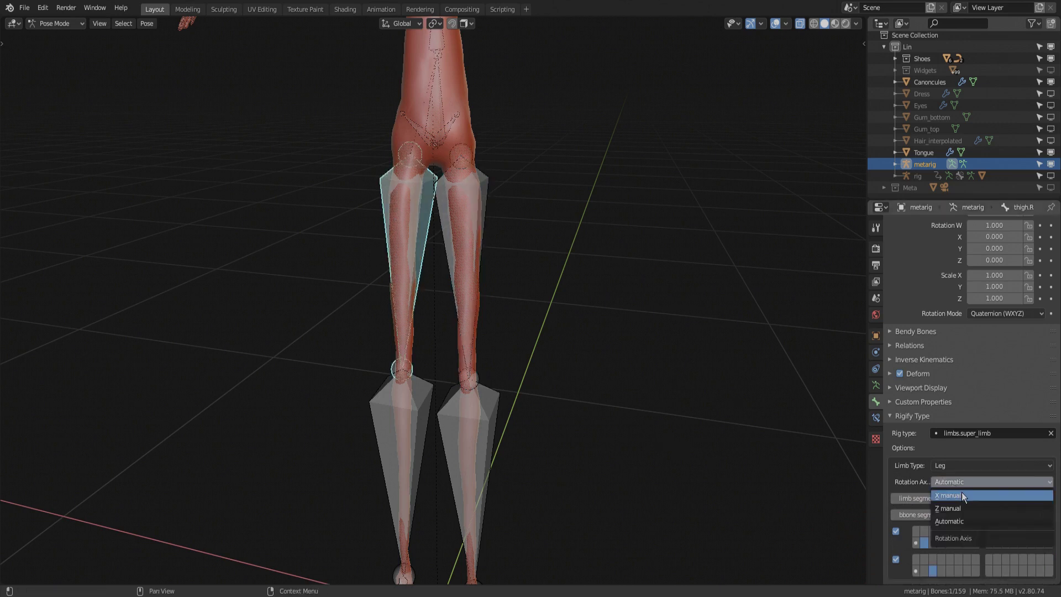
left_click(961, 492)
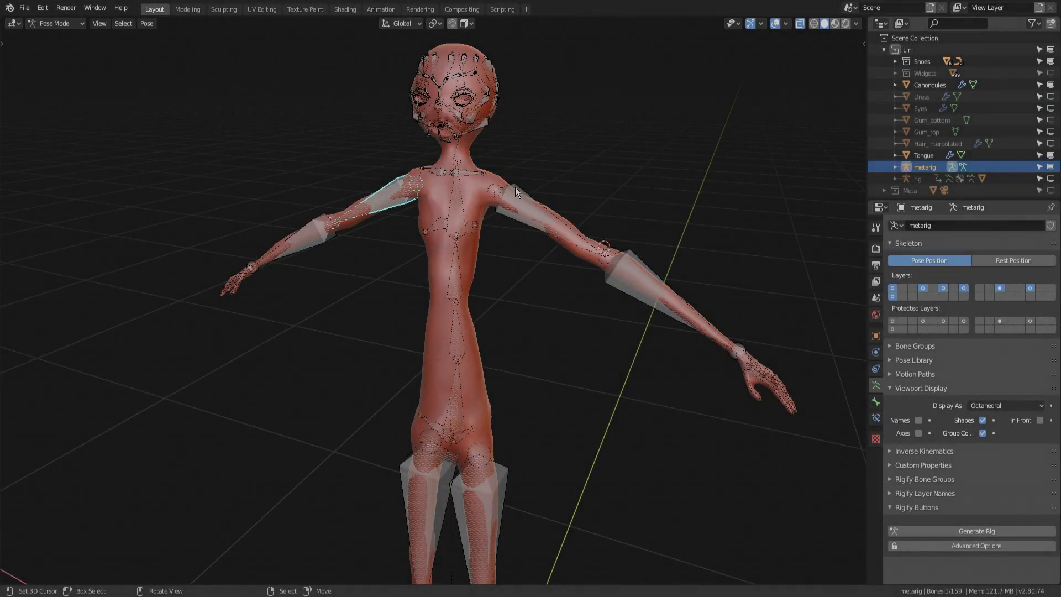
- Set upper_arm.L's Rotation Axis to X manual, then select upper_arm.R and open its axis list
left_click(516, 188)
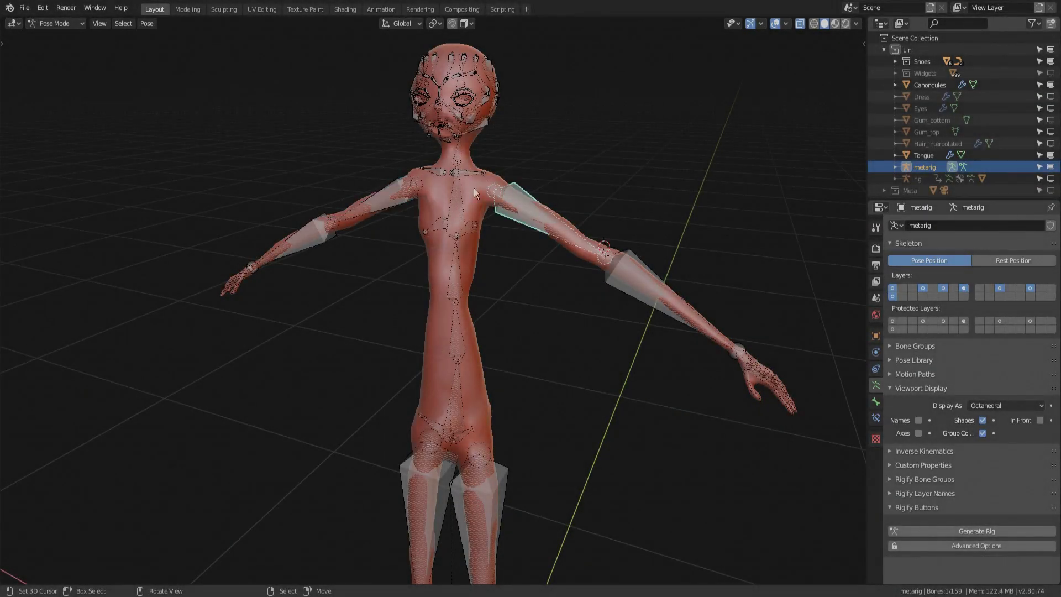
left_click(391, 185)
left_click(521, 190)
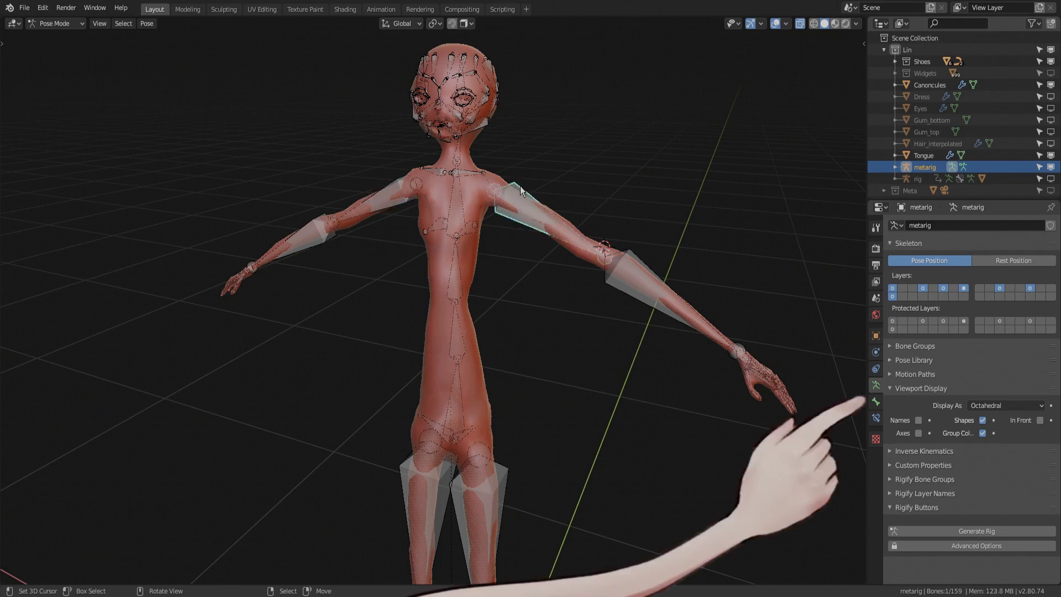
left_click(876, 401)
left_click(960, 482)
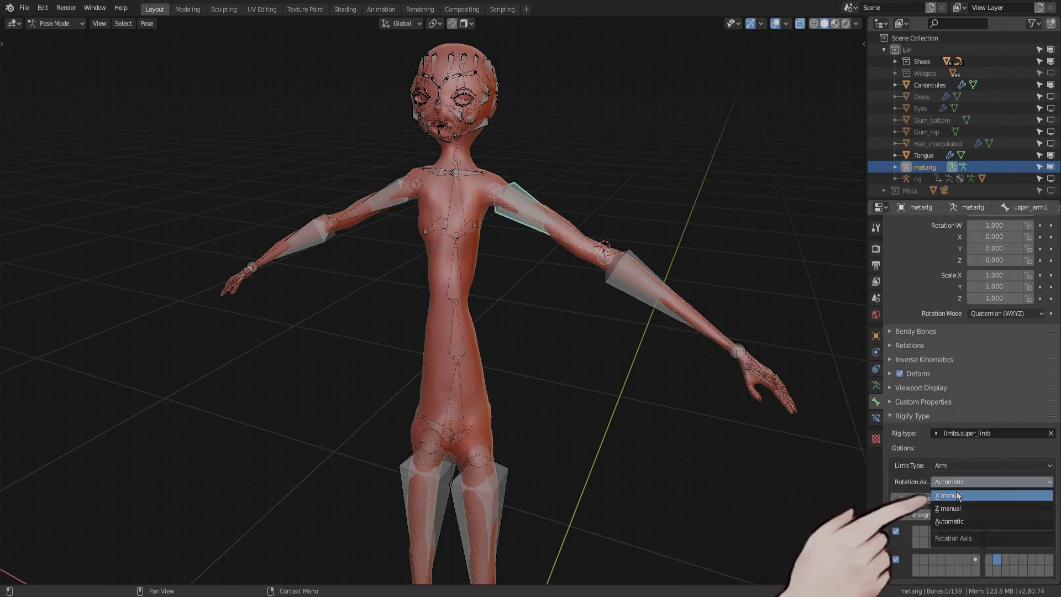
left_click(960, 496)
left_click(387, 184)
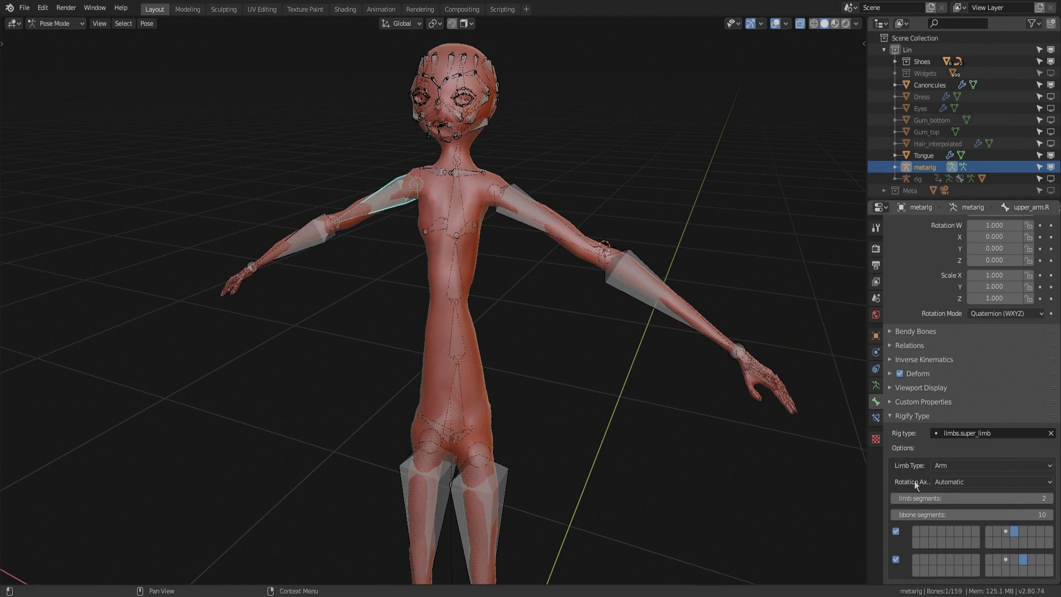
left_click(955, 482)
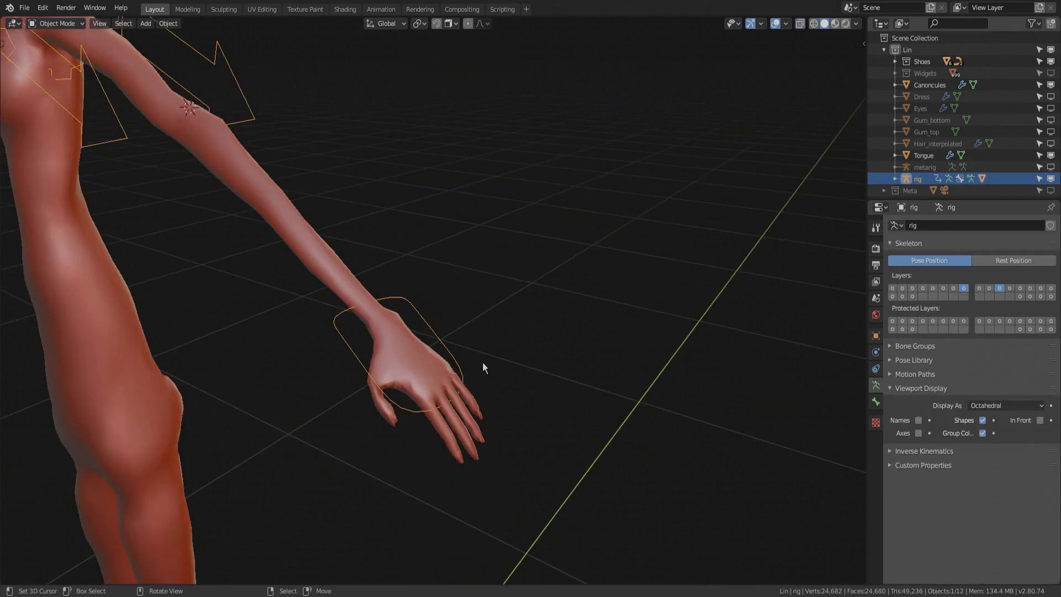
- Grab both of the rig's hand controls and raise each arm to test it
left_click(614, 199)
left_click(226, 257)
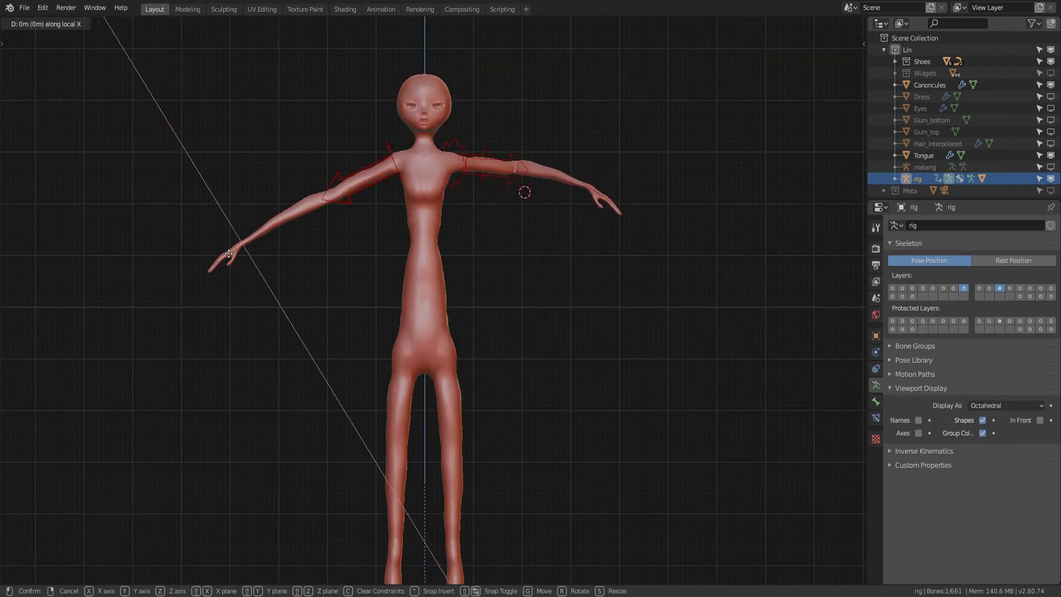
key("g")
key("x")
key("x")
left_click(293, 315)
key("g")
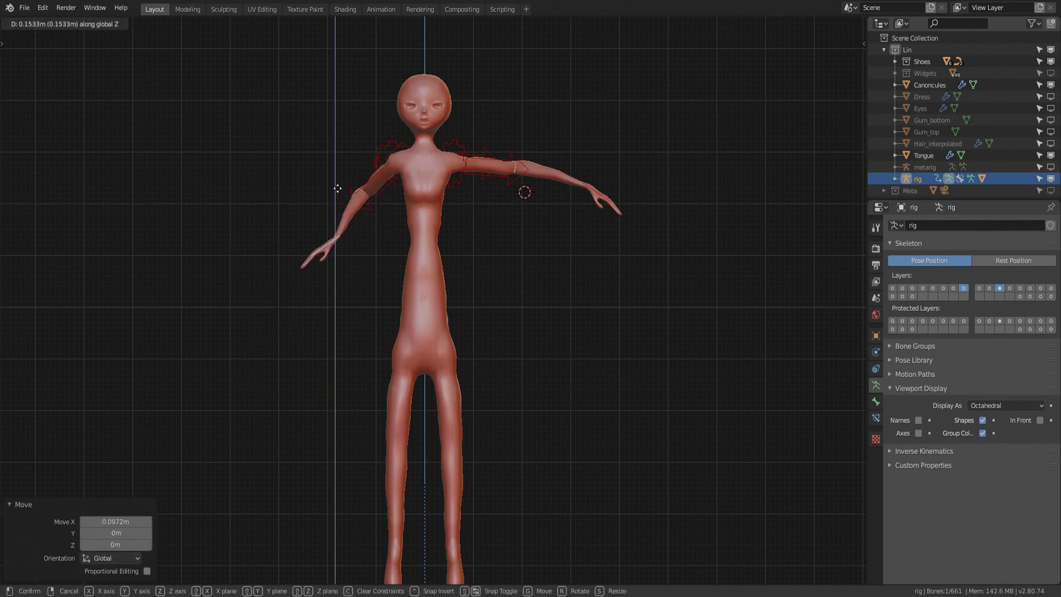
left_click(353, 207)
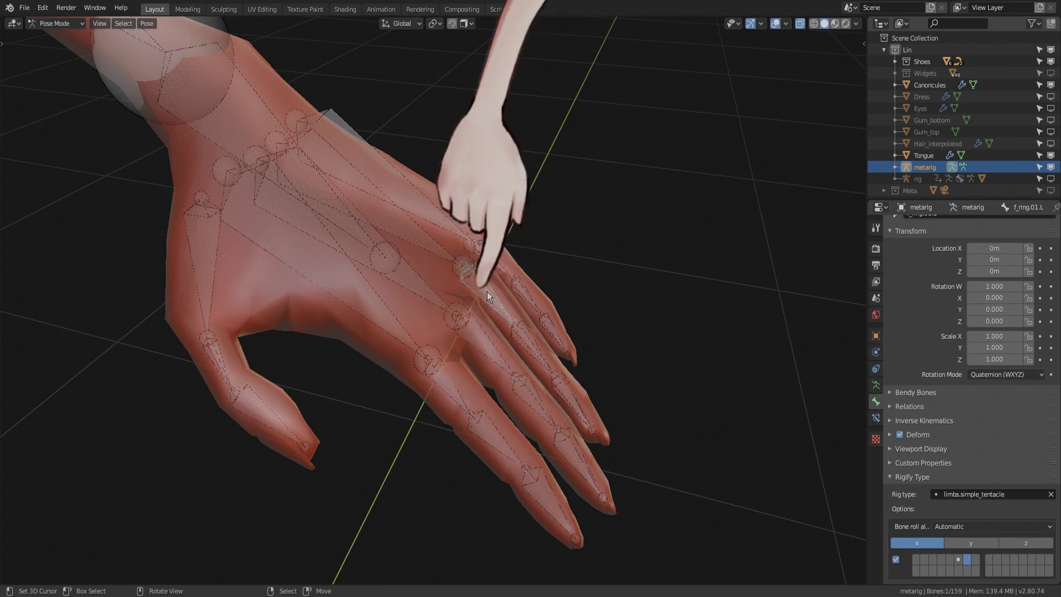
- Select f_index.01.L and keep its Rigify type as limbs.super_finger
left_click(487, 292)
left_click(479, 398)
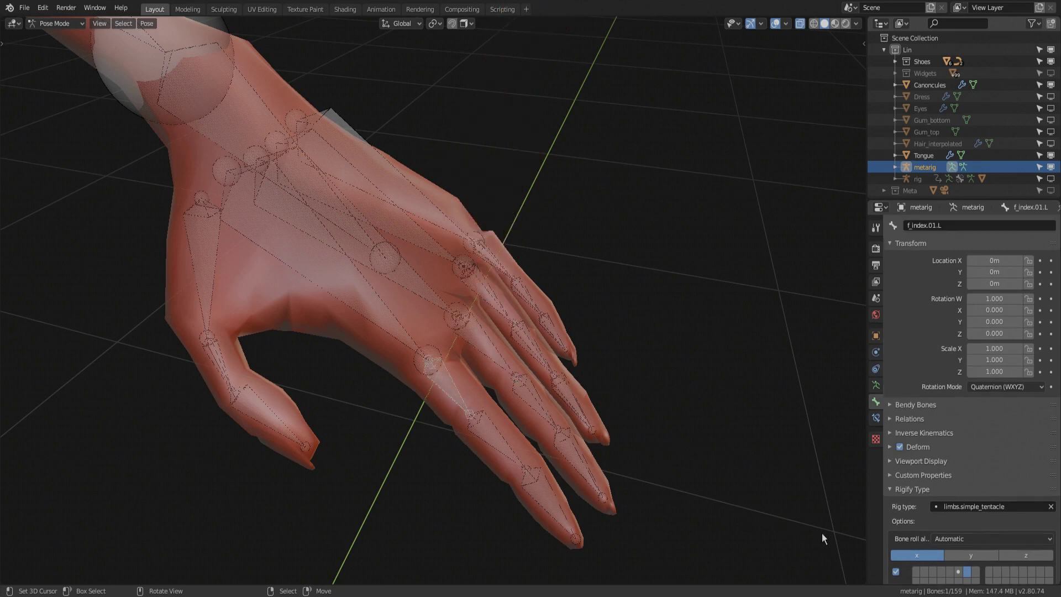
scroll(911, 473, "down", 1)
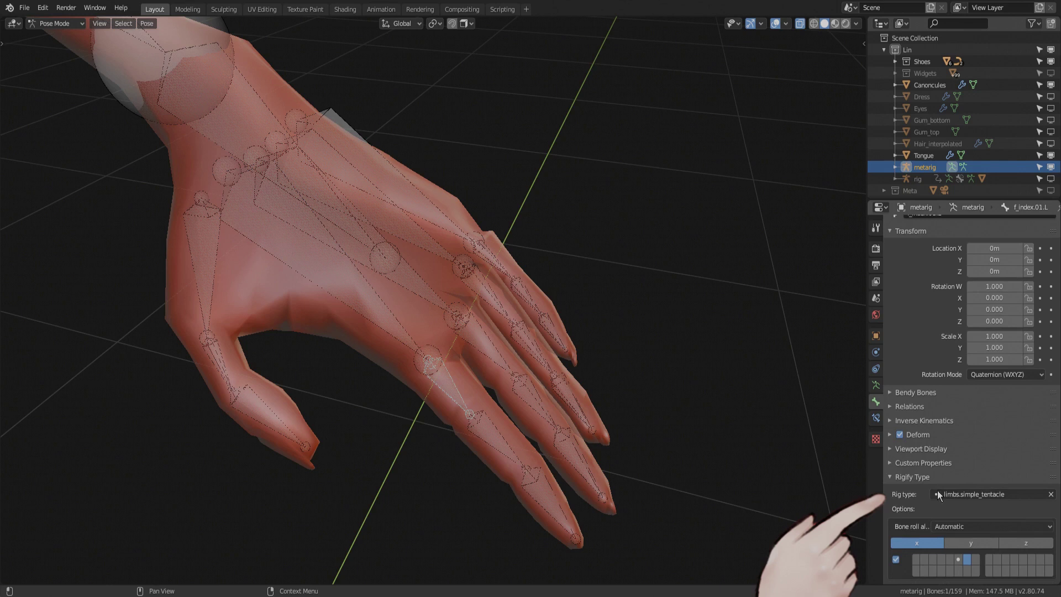
left_click(942, 491)
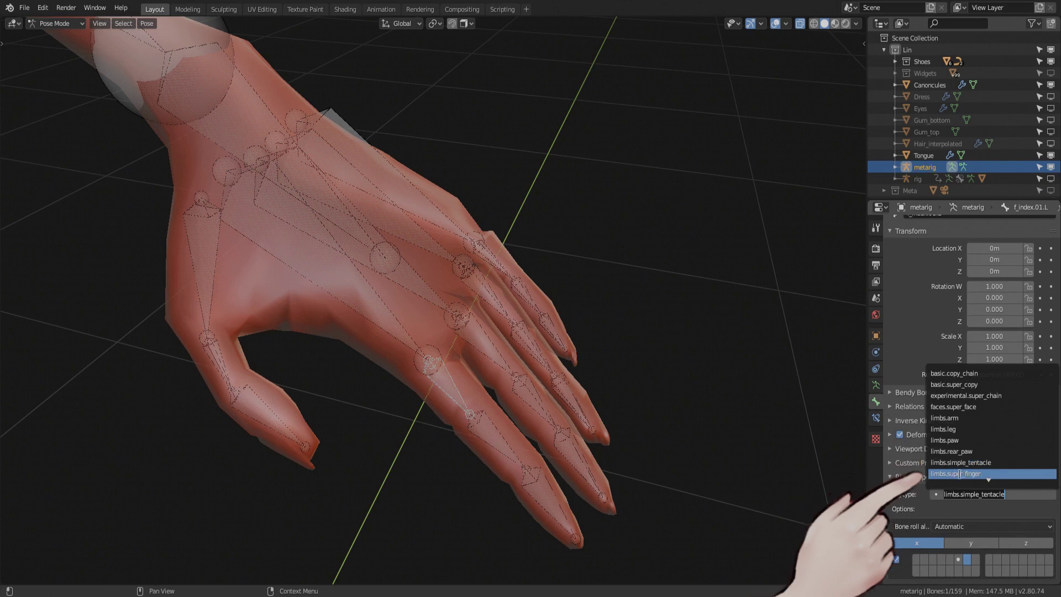
left_click(960, 473)
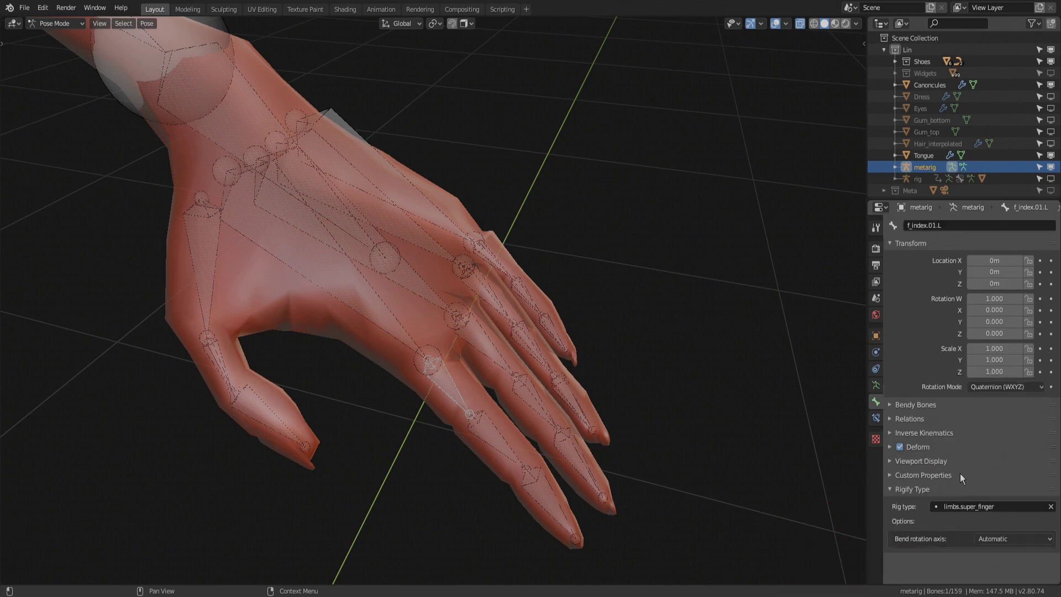
- Set the index finger's Bend rotation axis to X manual
left_click(538, 337)
left_click(449, 387)
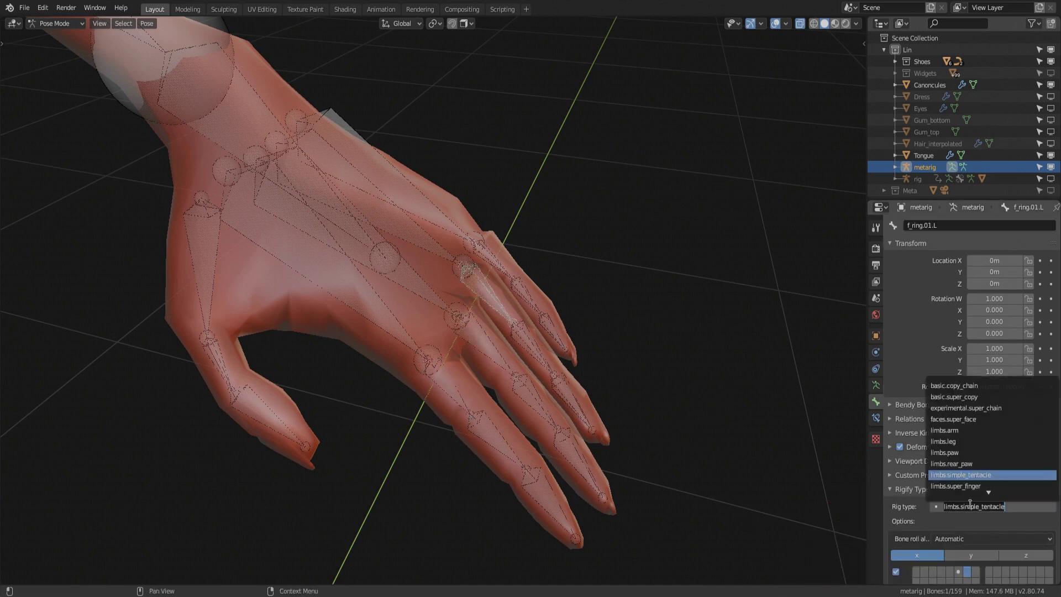
left_click(1003, 538)
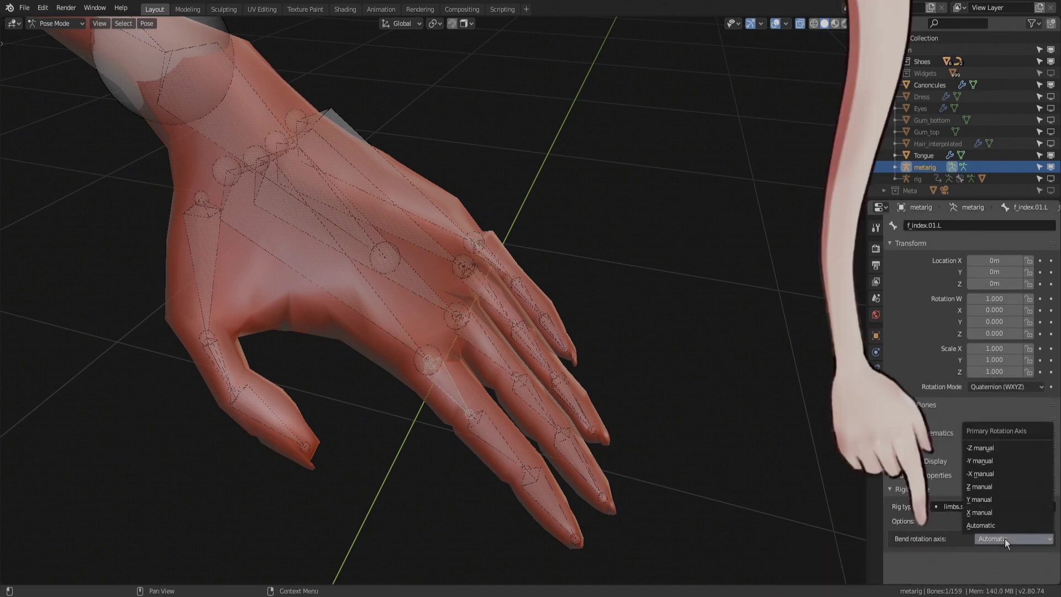
left_click(992, 514)
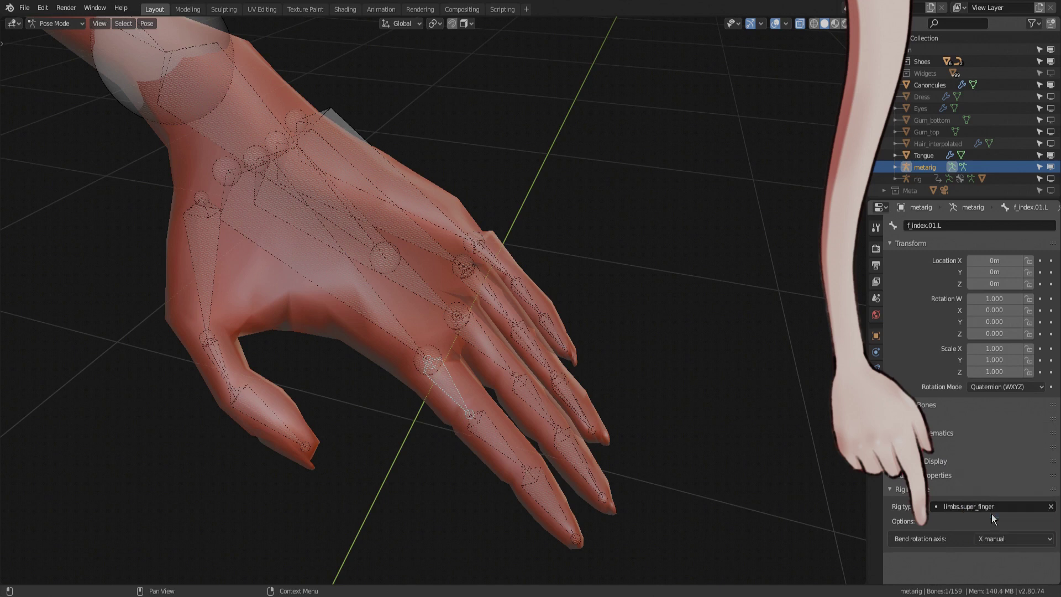
- Check the Bend rotation axis on the middle, ring and pinky base bones
left_click(483, 331)
left_click(979, 542)
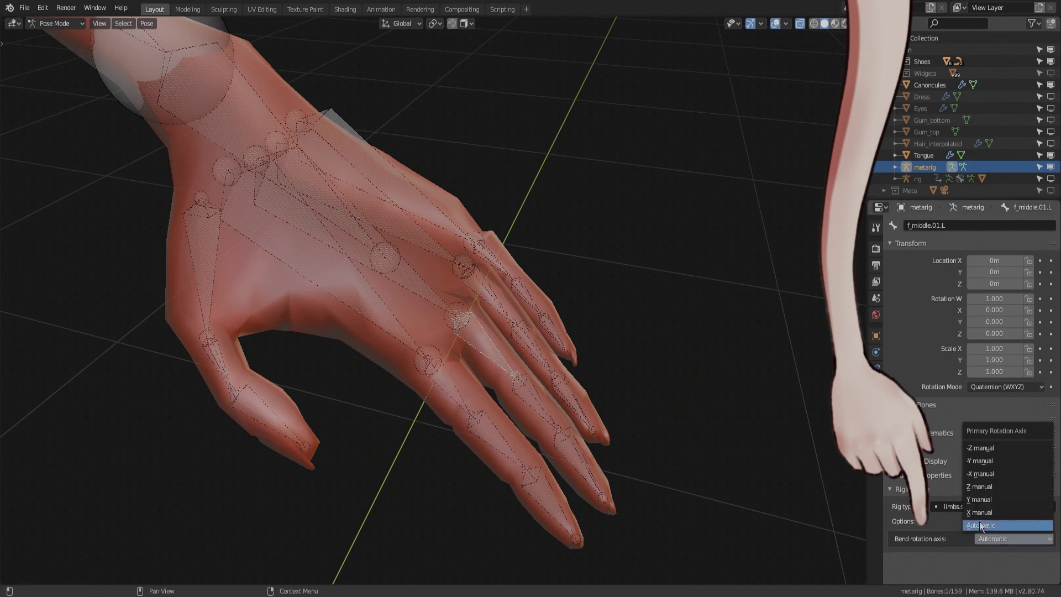
left_click(486, 284)
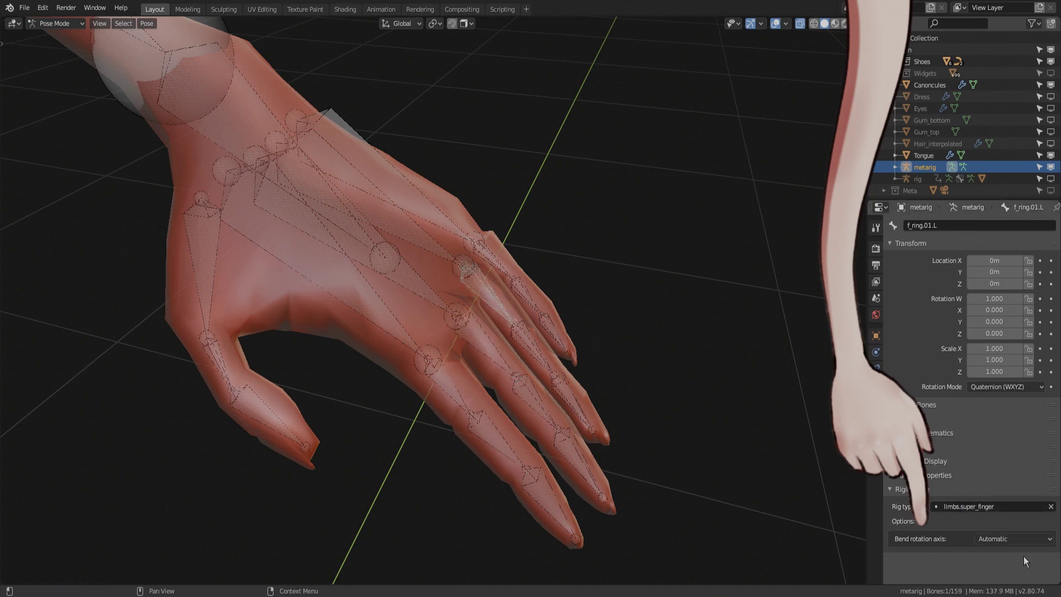
left_click(1011, 537)
left_click(986, 513)
left_click(489, 253)
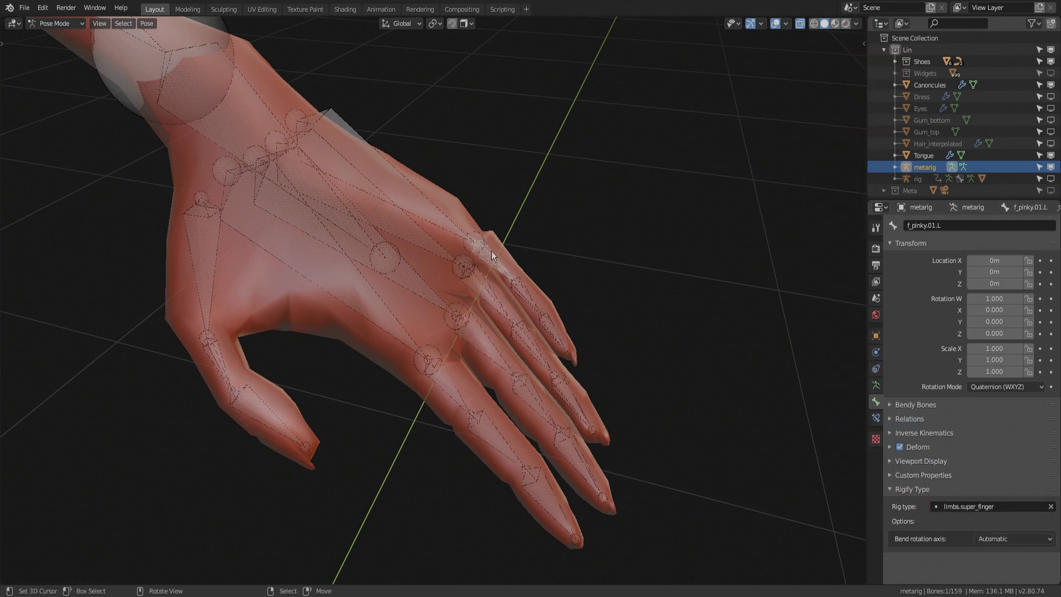
left_click(1016, 539)
left_click(995, 525)
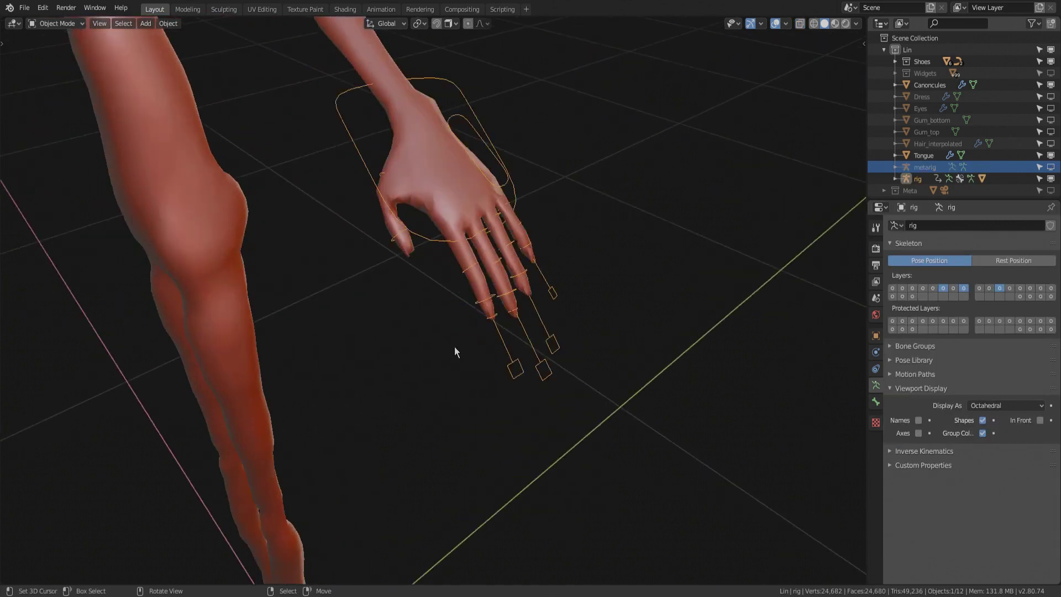
- In Pose Mode on the rig, scale the thumb control so the thumb curls
key("ctrl+Tab")
left_click(638, 377)
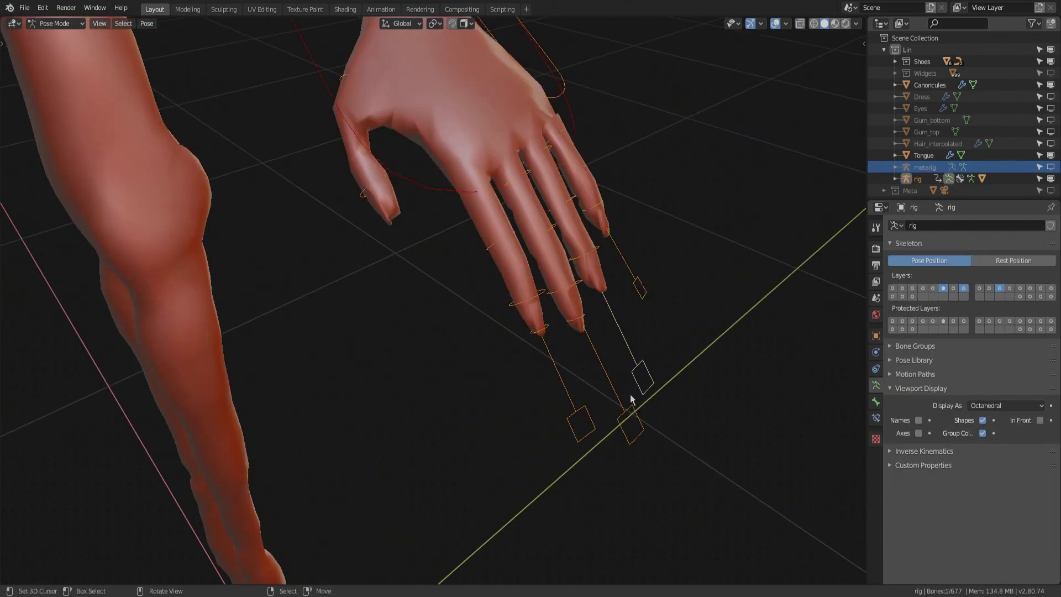
left_click(403, 372)
key("s")
left_click(356, 311)
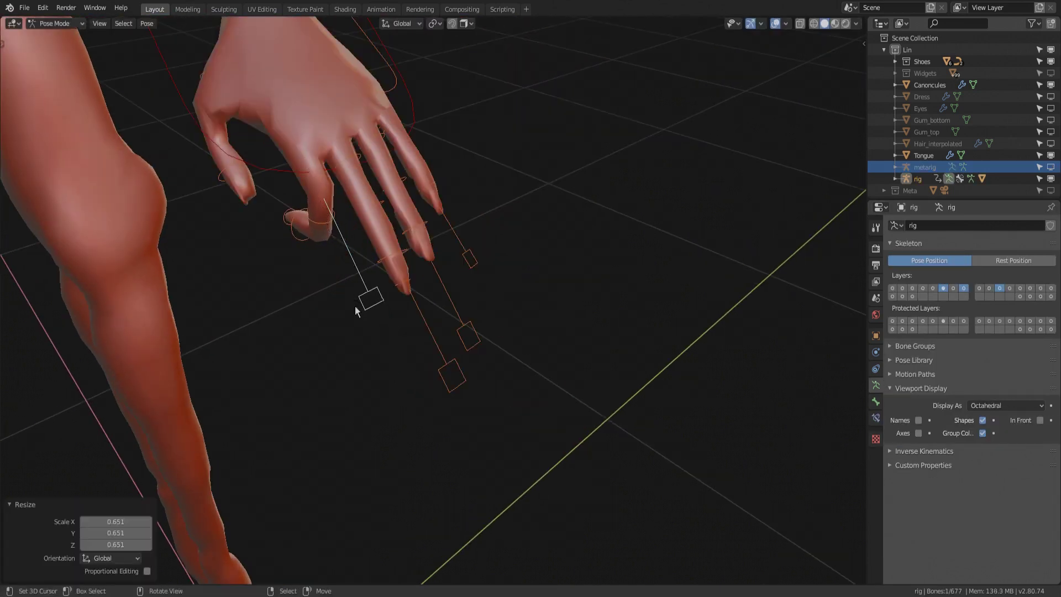
- Rotate and scale the index and following finger controls so those fingers curl
left_click(448, 385)
key("r")
left_click(417, 310)
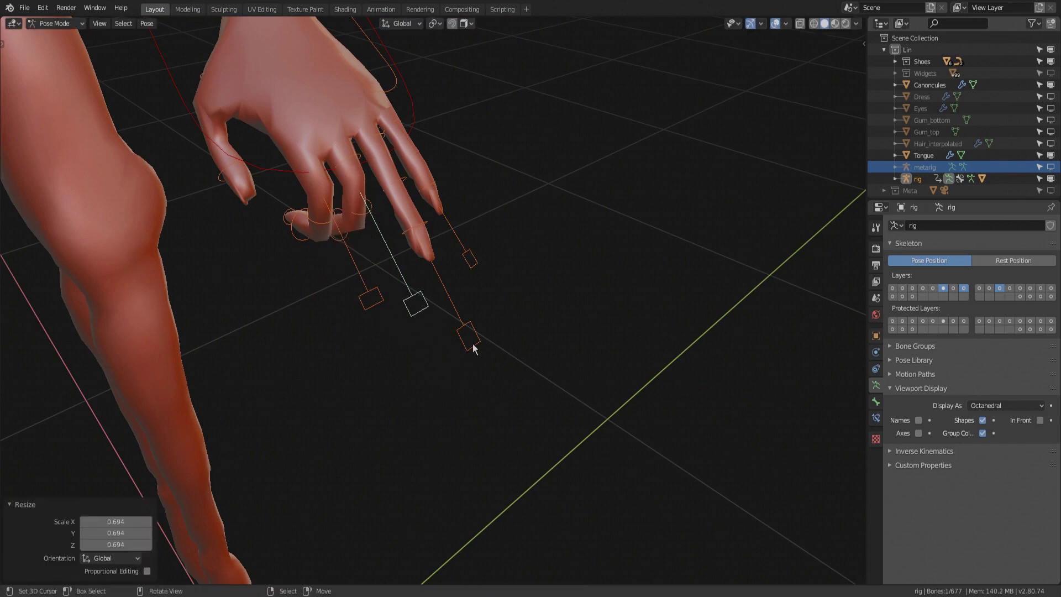
left_click(476, 351)
key("r")
left_click(467, 279)
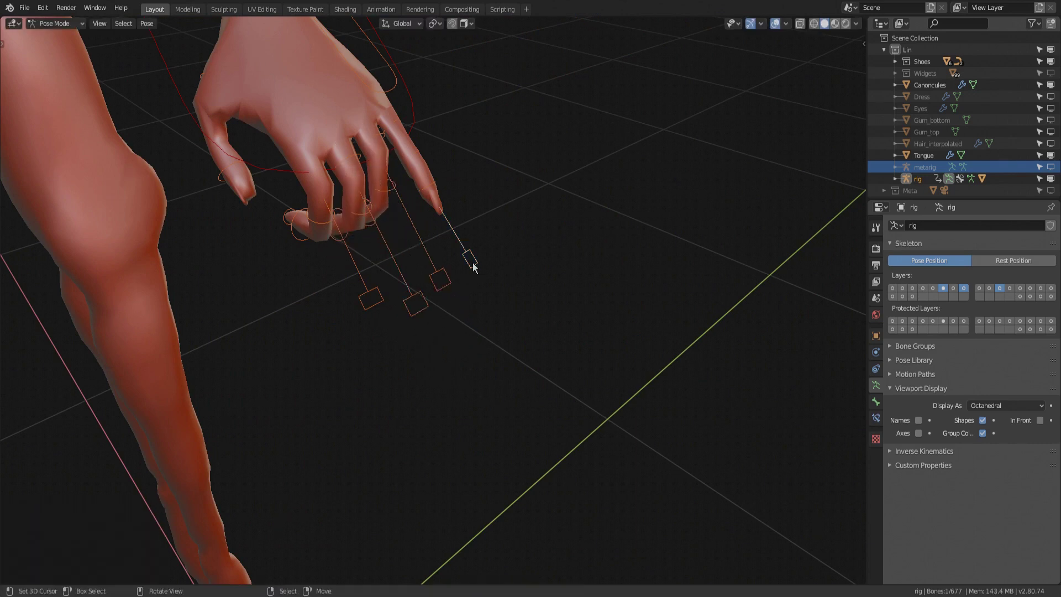
key("s")
left_click(475, 277)
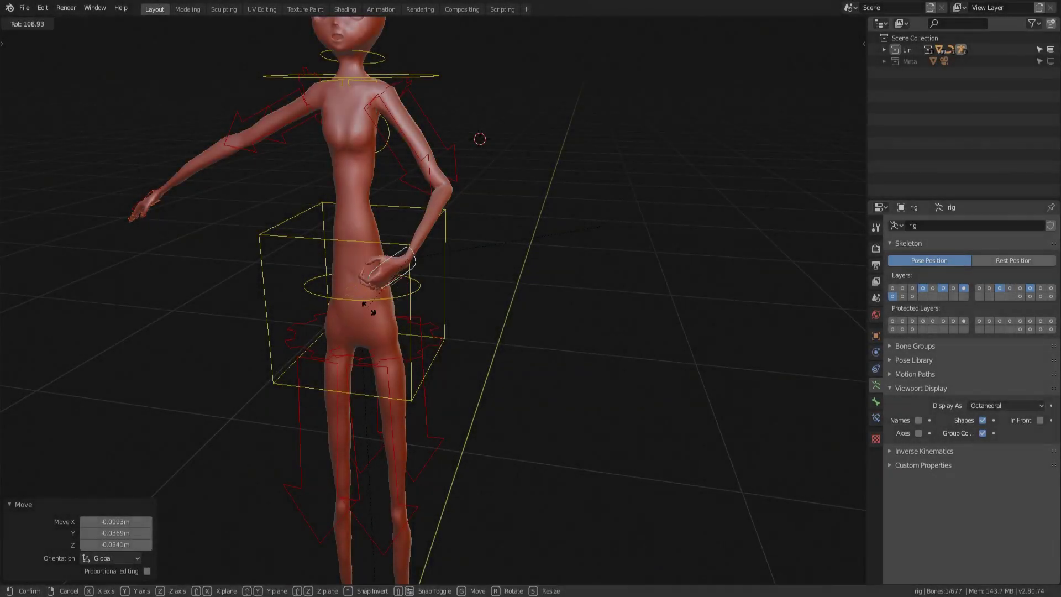
- Turn on bone X-ray and set upper_arm.R's axis to X manual. Then show the metarig's Armature data in Object Mode
left_click(382, 288)
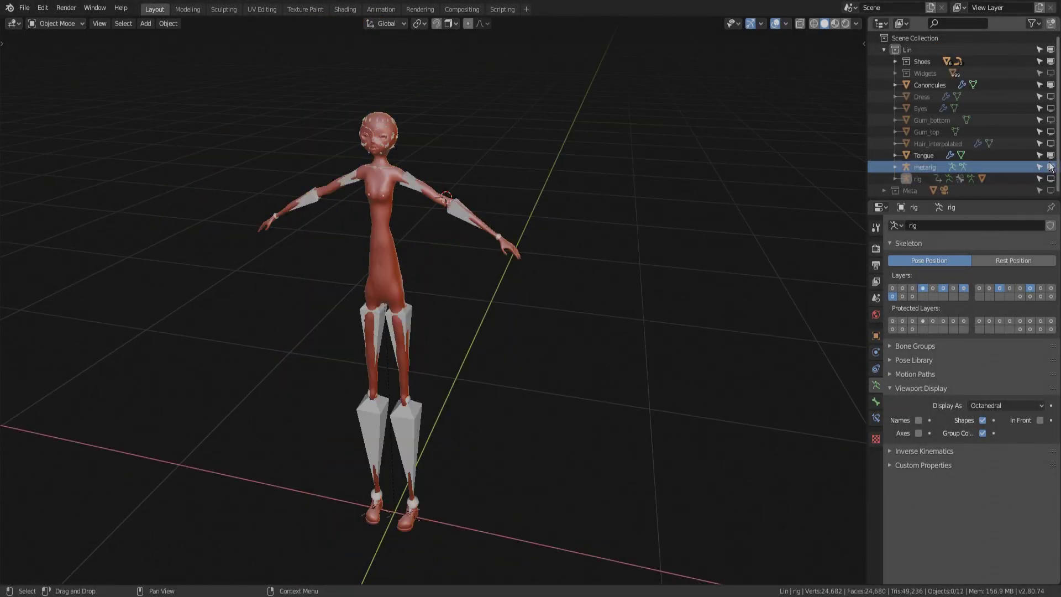
left_click(800, 24)
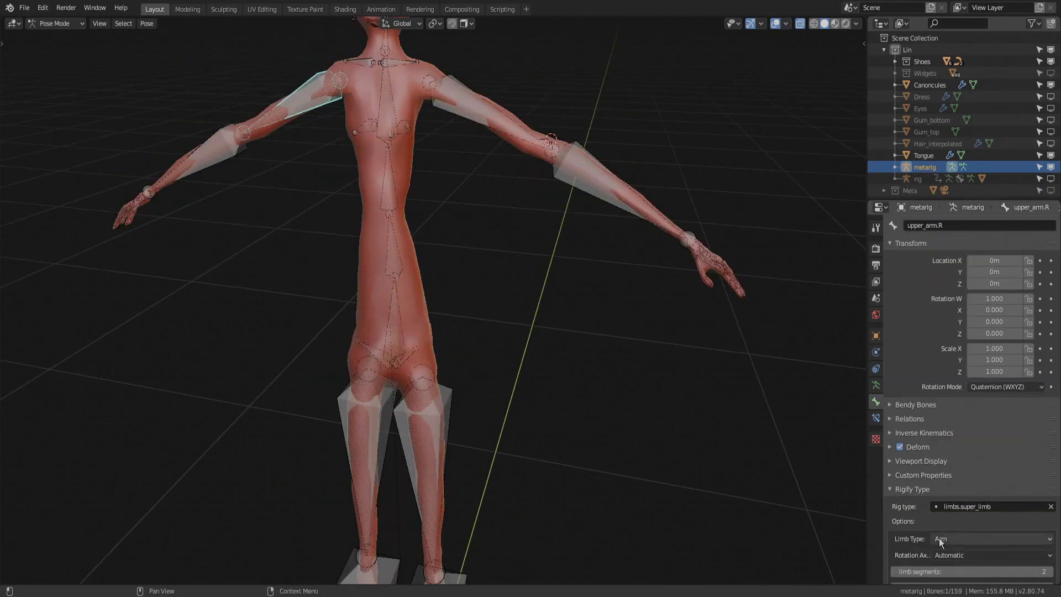
left_click(959, 556)
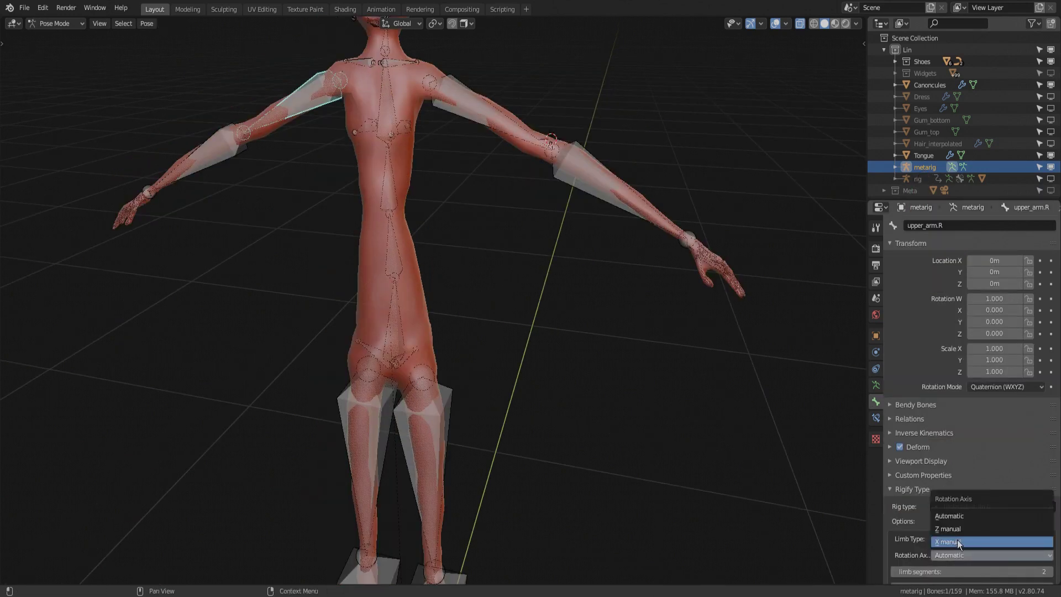
key("ctrl+Tab")
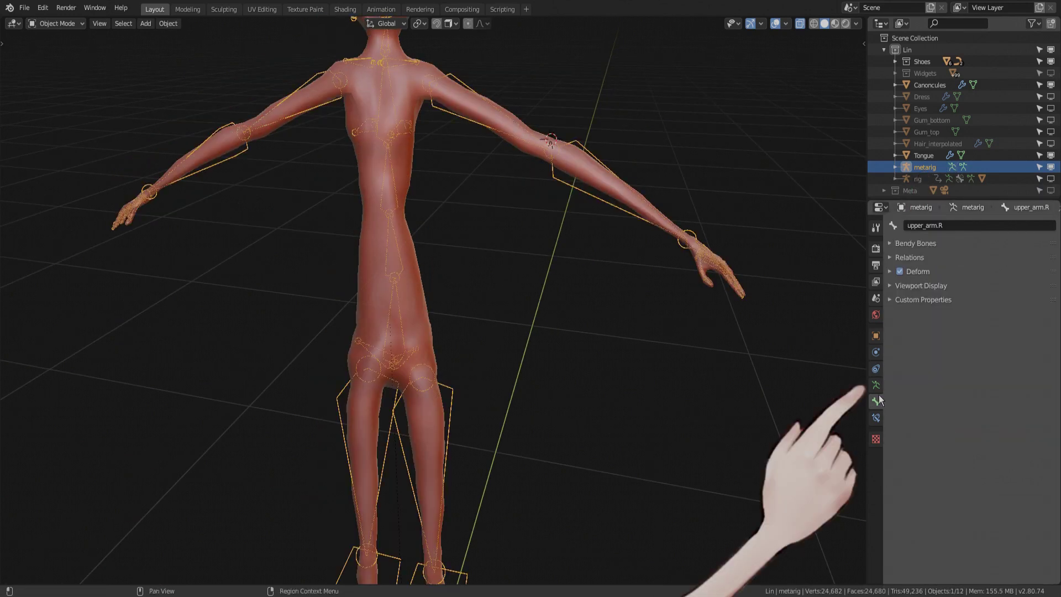
left_click(876, 391)
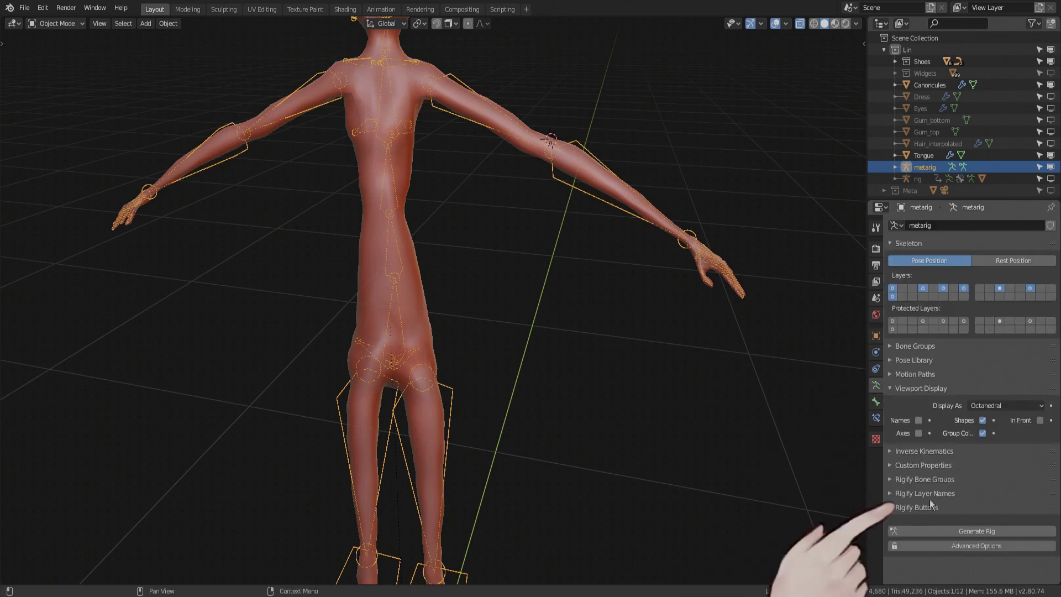
- Regenerate the Rigify rig, then drag a finger control in Pose Mode to test it
left_click(980, 531)
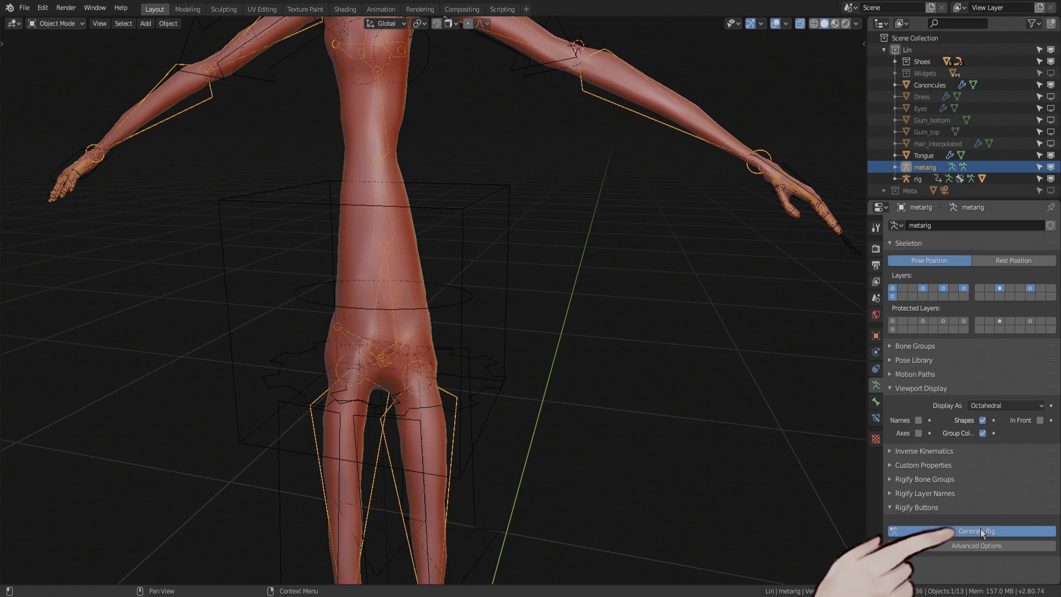
key("ctrl+Tab")
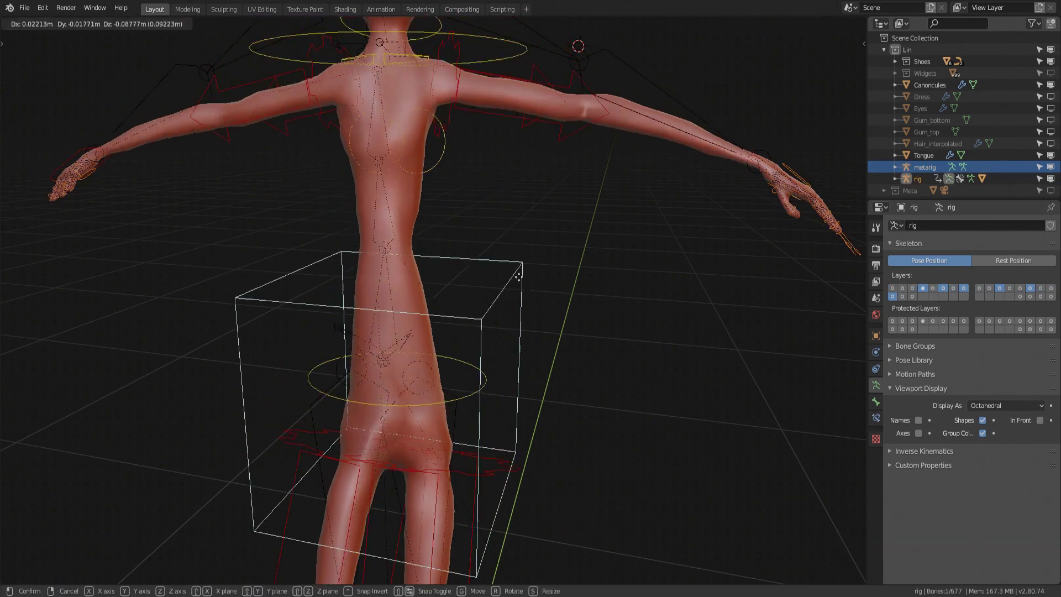
middle_click_drag(713, 488, 603, 330)
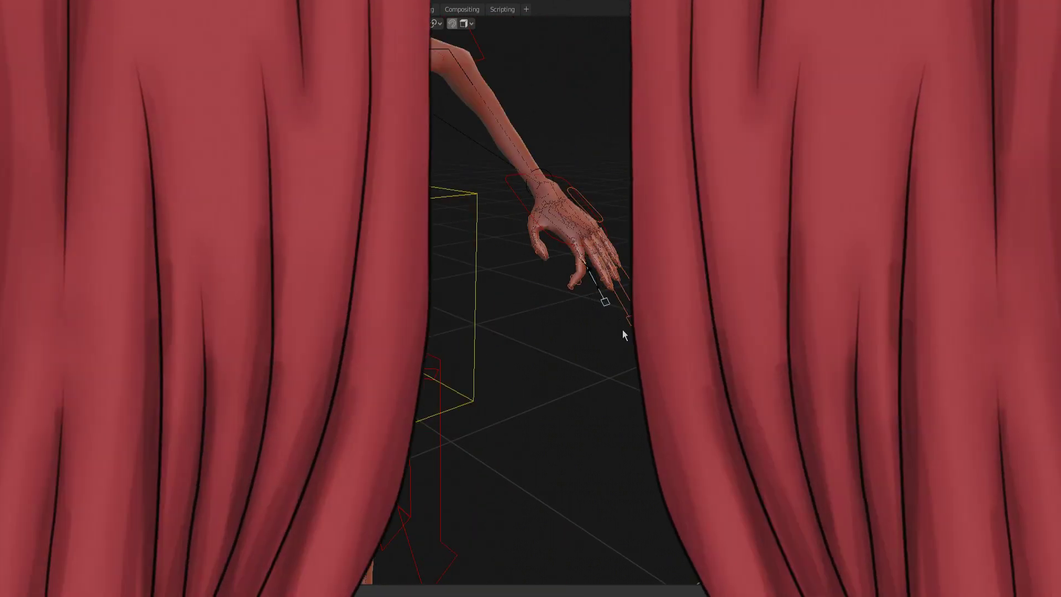